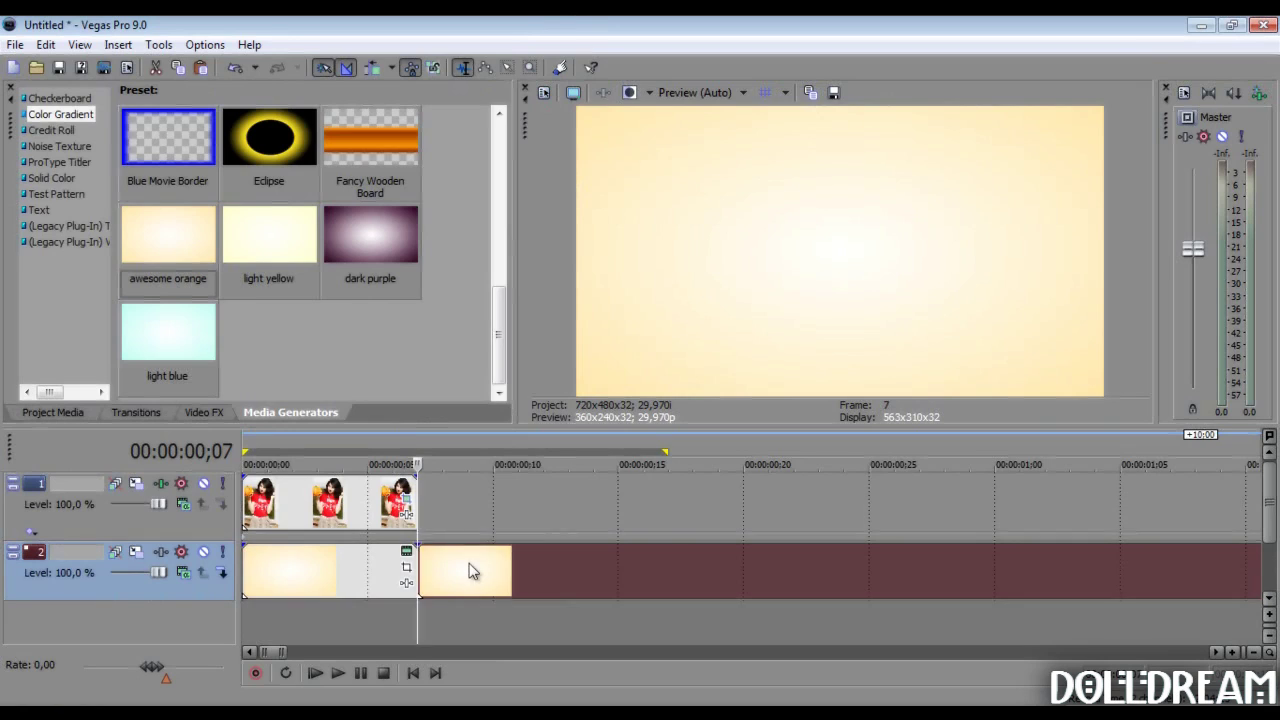
- Apply the Cookie Cutter effect with the Circle, Center preset to the photo event on track 1
click(291, 500)
click(204, 412)
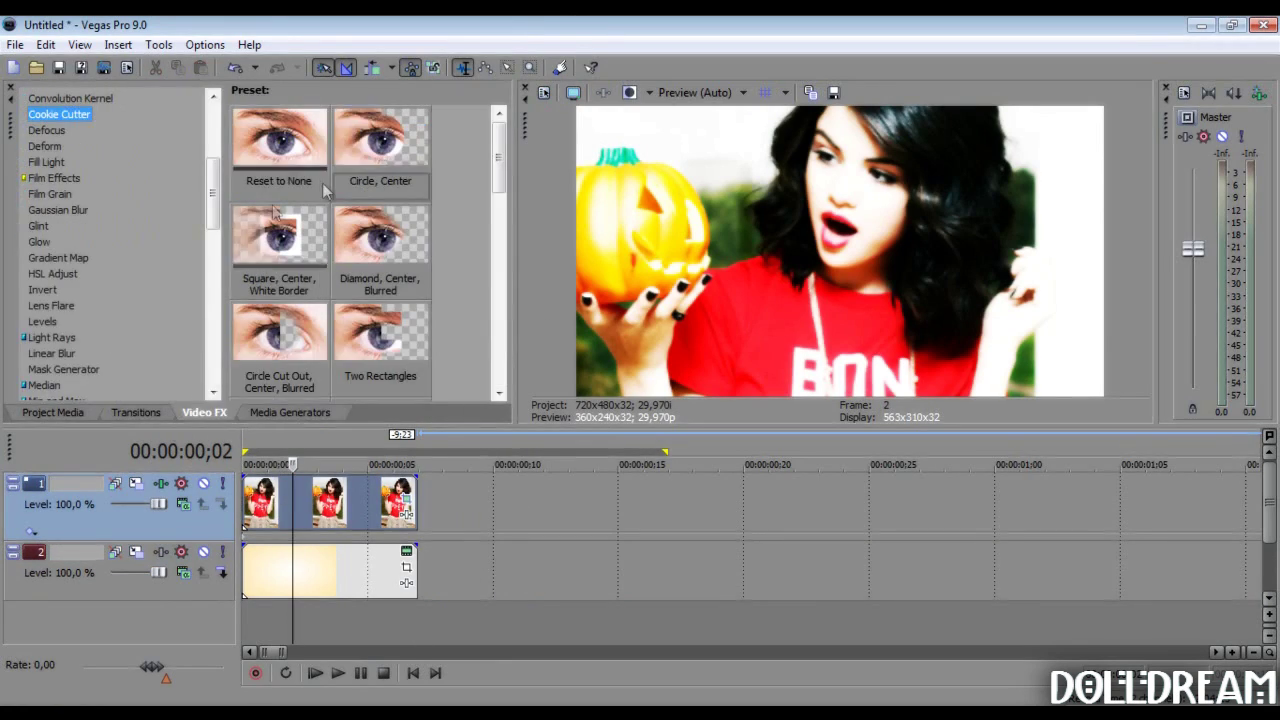
drag(383, 140, 320, 500)
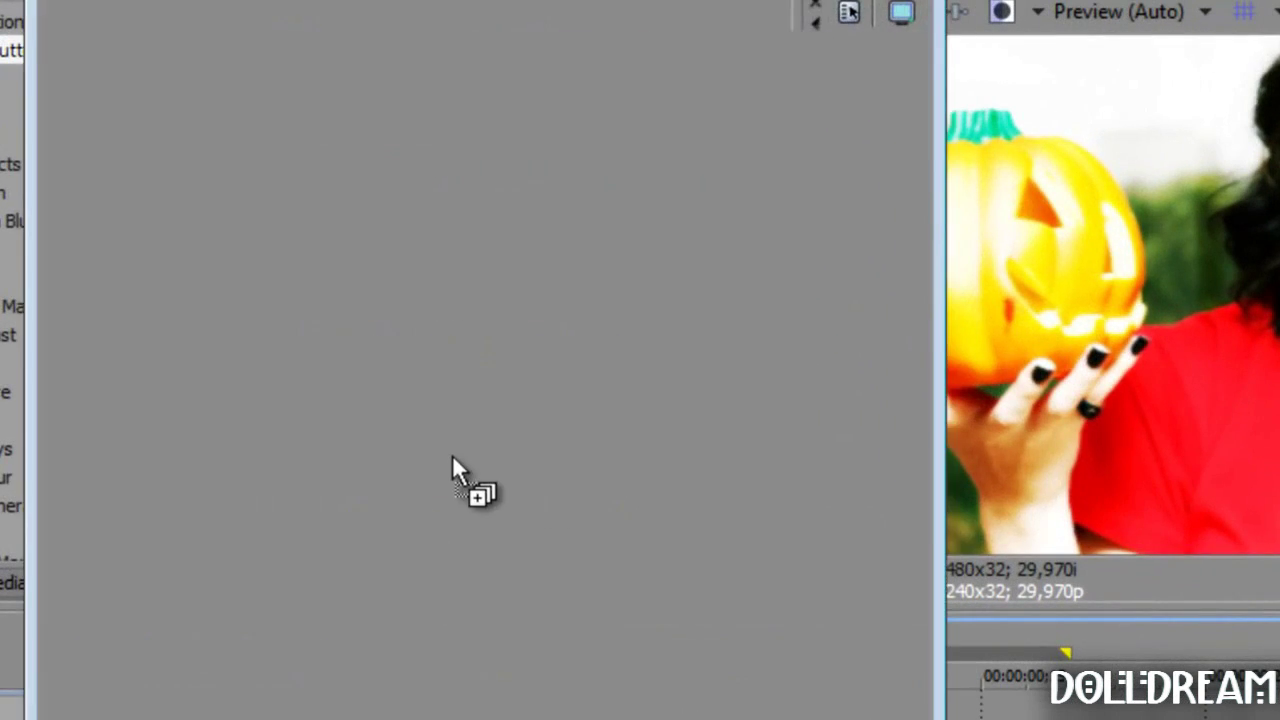
drag(452, 460, 452, 460)
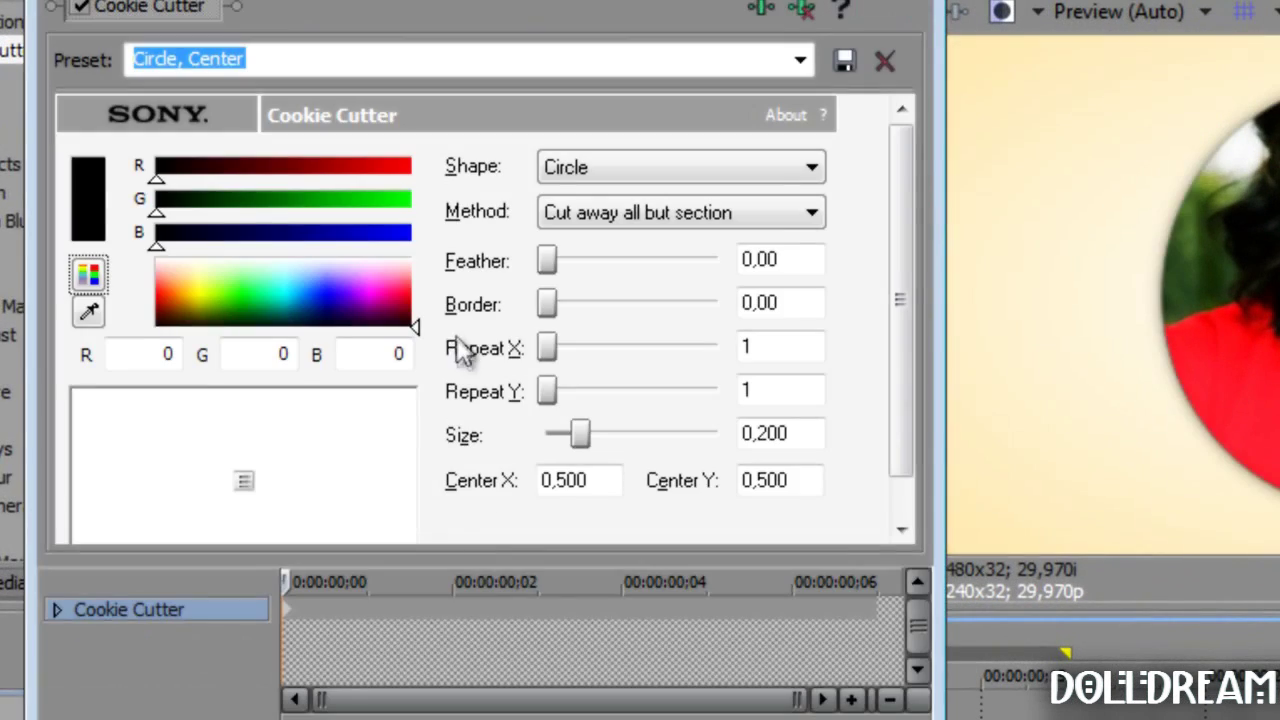
- Change the photo's Cookie Cutter shape to Rectangle, set the feather to 0,02 and enlarge the visible section
click(600, 168)
click(600, 263)
drag(545, 262, 548, 264)
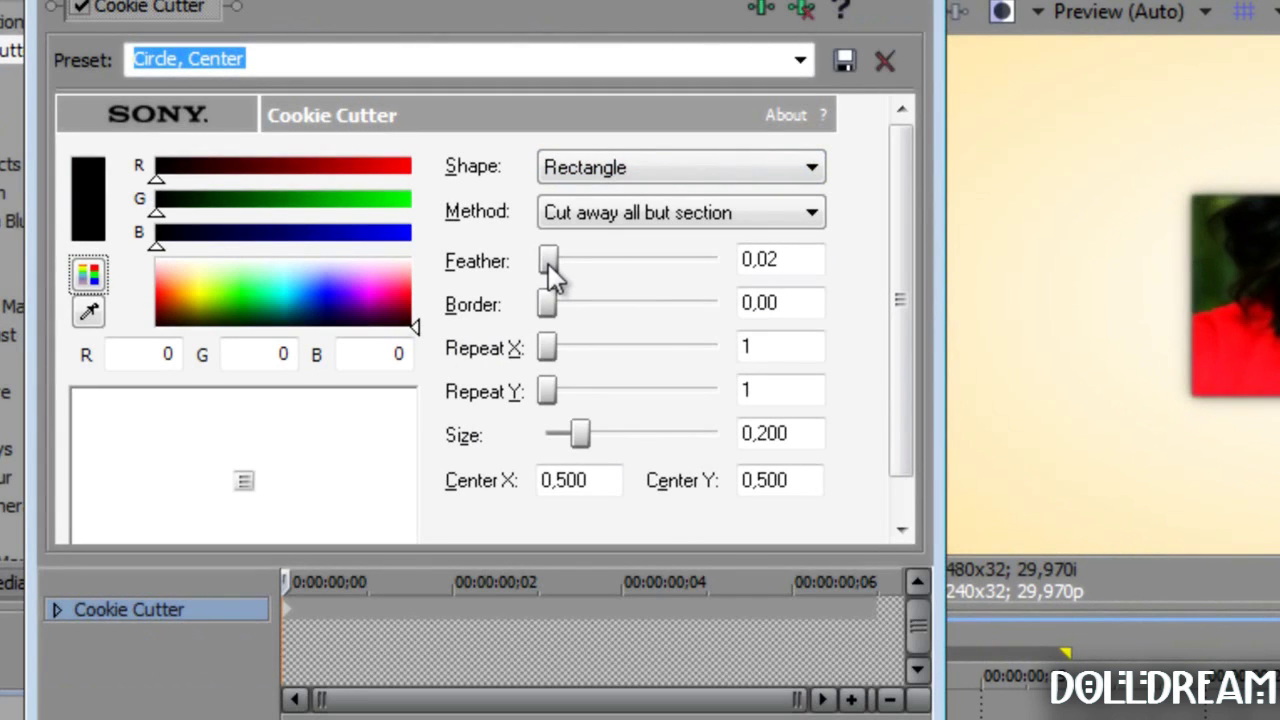
drag(580, 431, 597, 431)
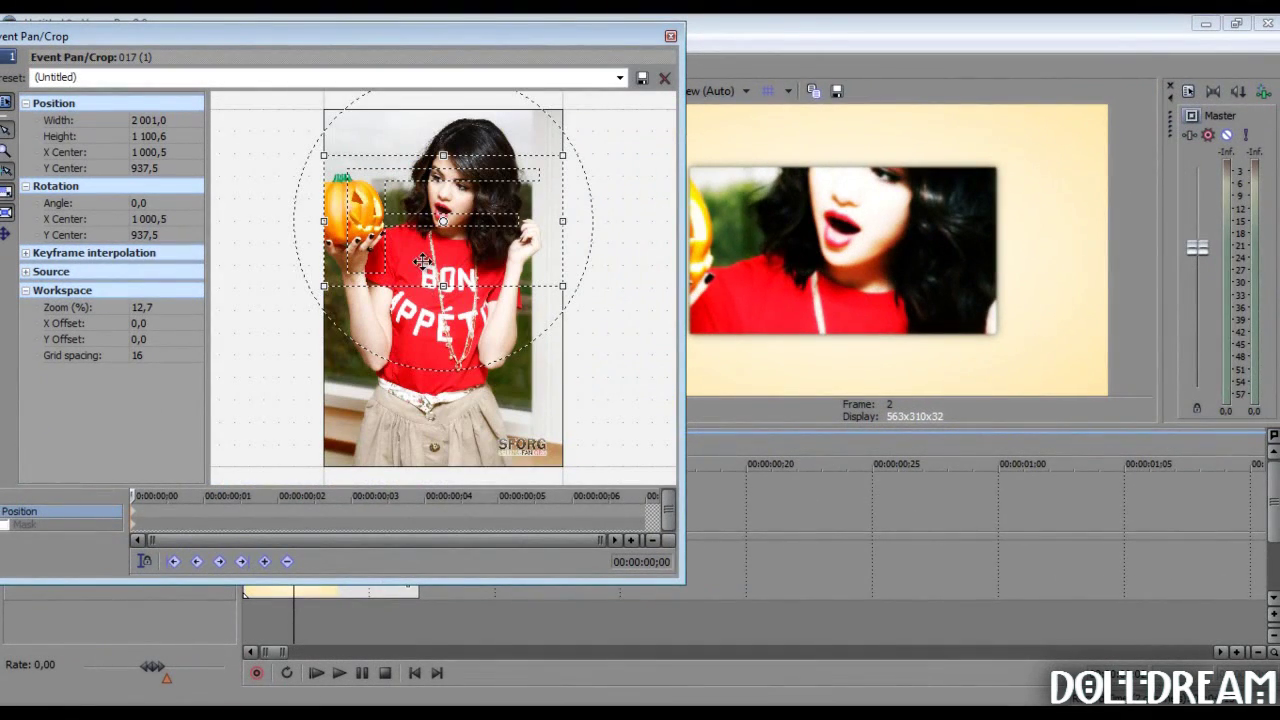
- Enlarge the photo's pan/crop frame to about 2727 wide and 1500 high
drag(443, 286, 440, 308)
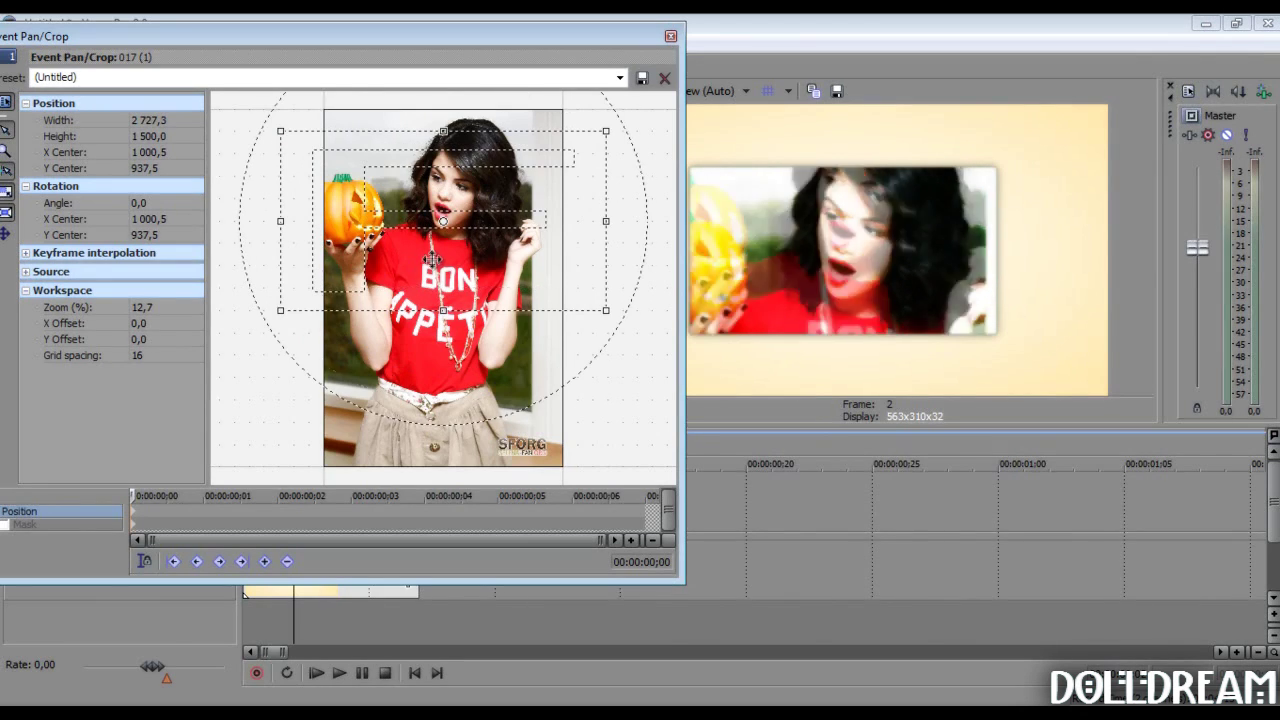
click(670, 37)
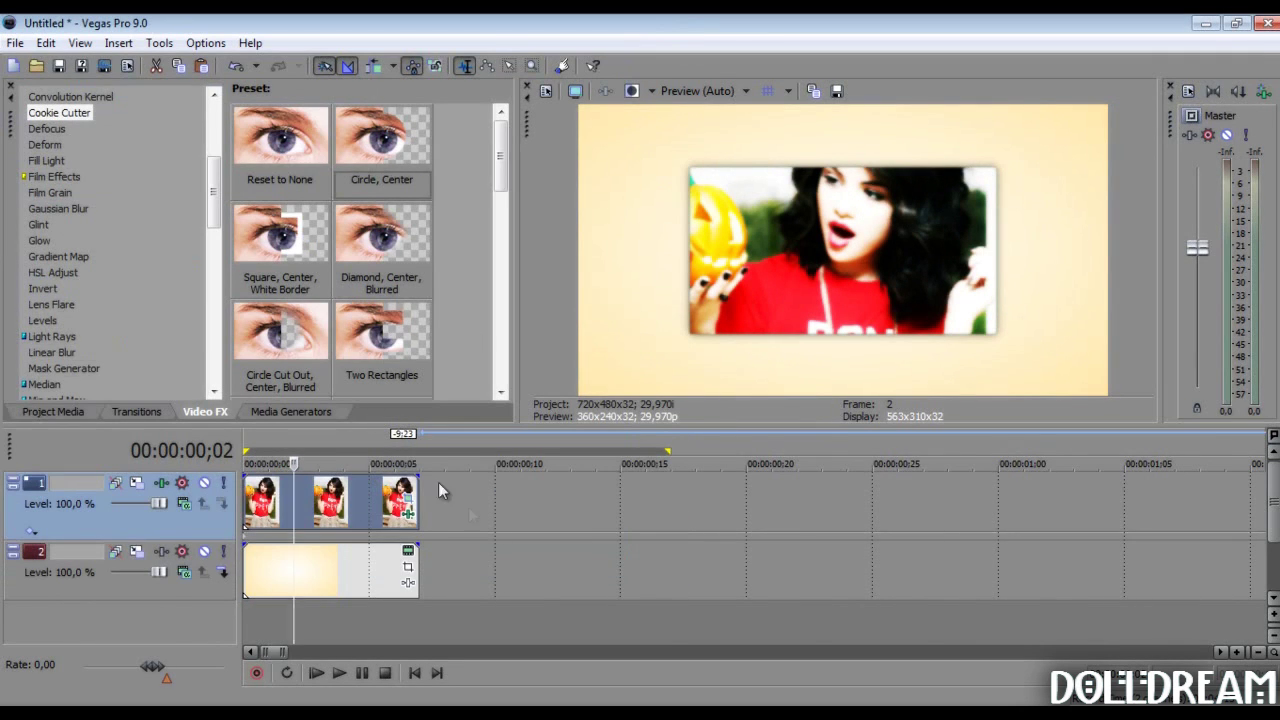
- Insert a video track between the photo and the orange background and add a light blue Color Gradient event to it
right_click(495, 569)
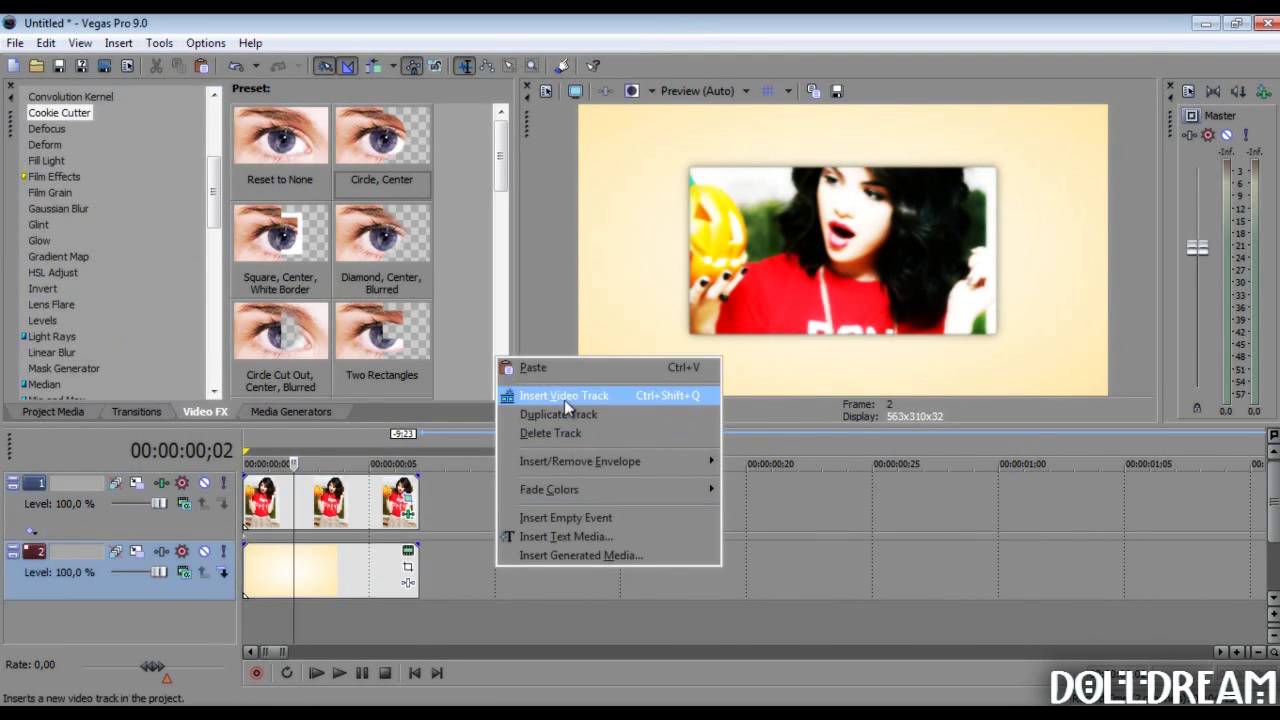
click(563, 400)
click(288, 411)
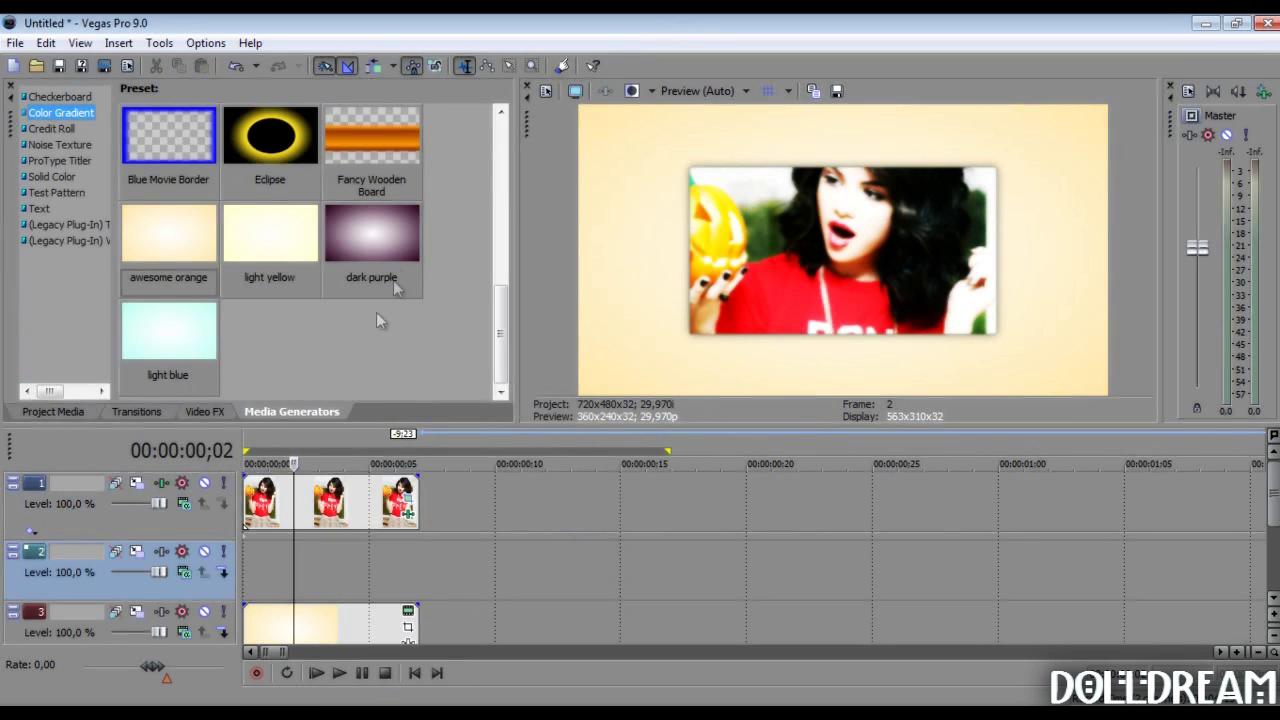
drag(176, 322, 250, 570)
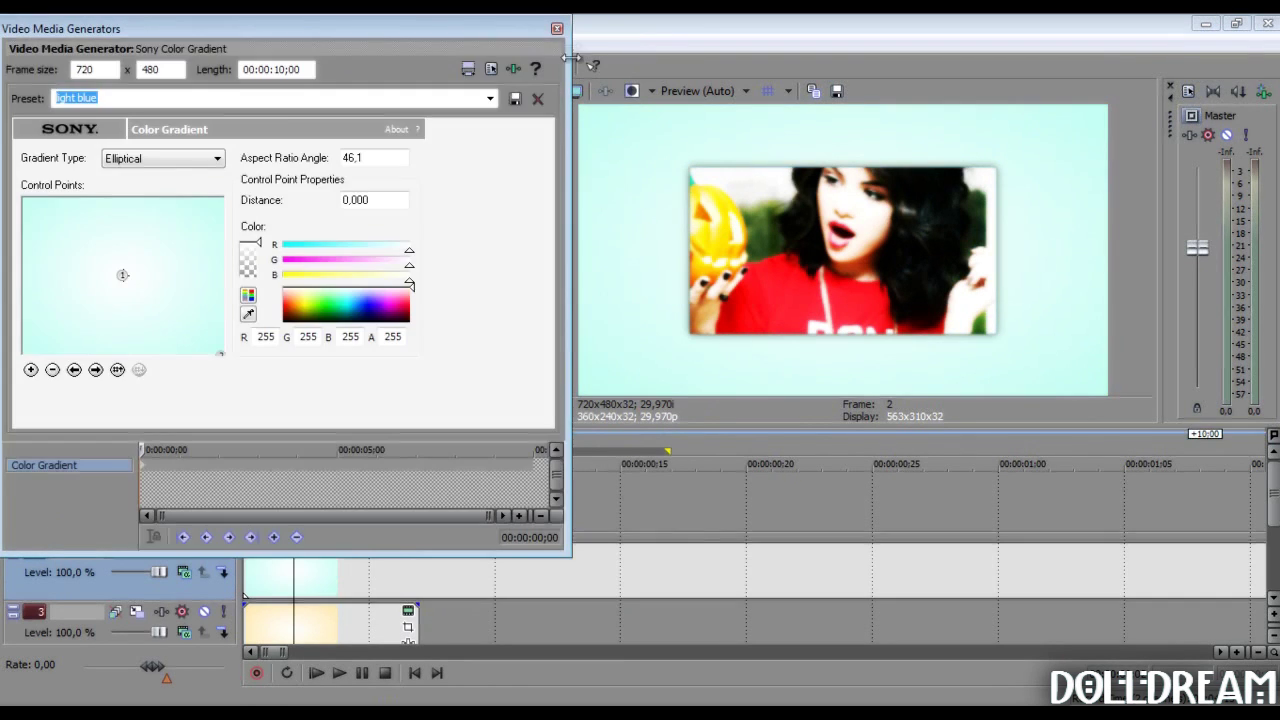
click(559, 32)
- Split the light blue gradient event at 00:00:00;07, where the photo ends, and delete the excess part
click(420, 566)
right_click(455, 565)
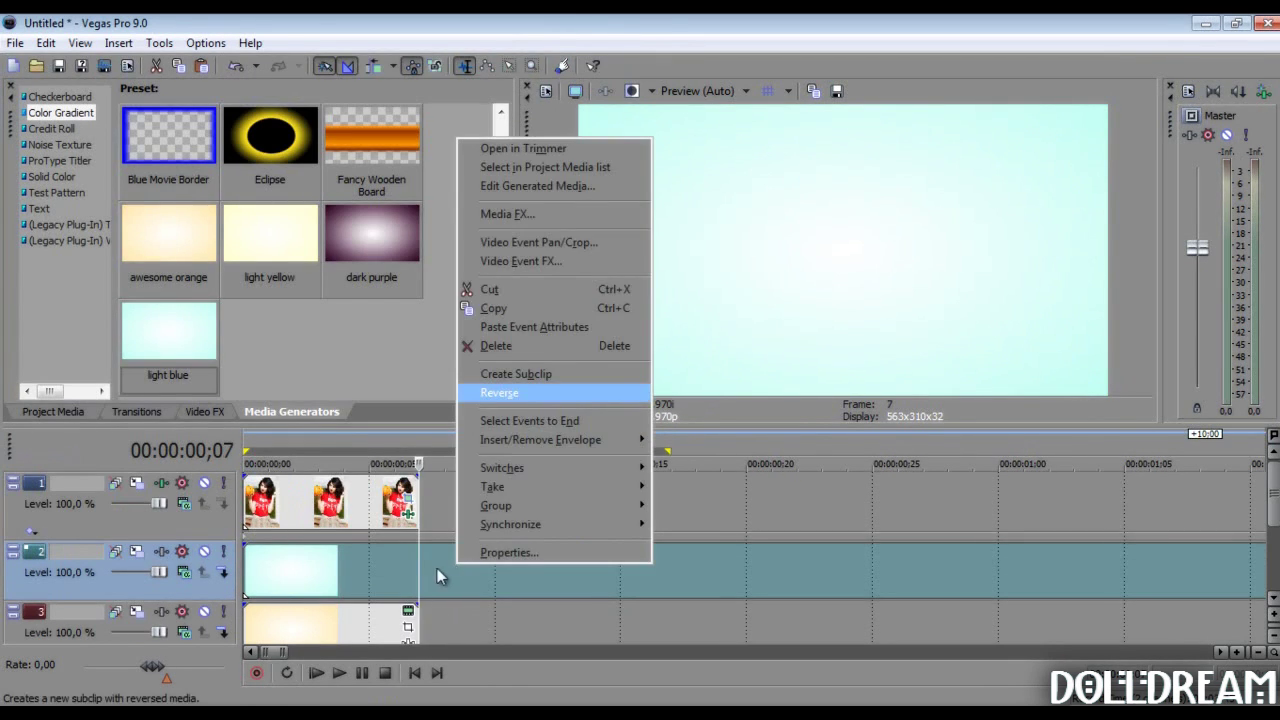
click(490, 393)
right_click(452, 576)
click(490, 354)
- Apply the Cookie Cutter effect with the Reset to None preset to the light blue gradient event
click(257, 573)
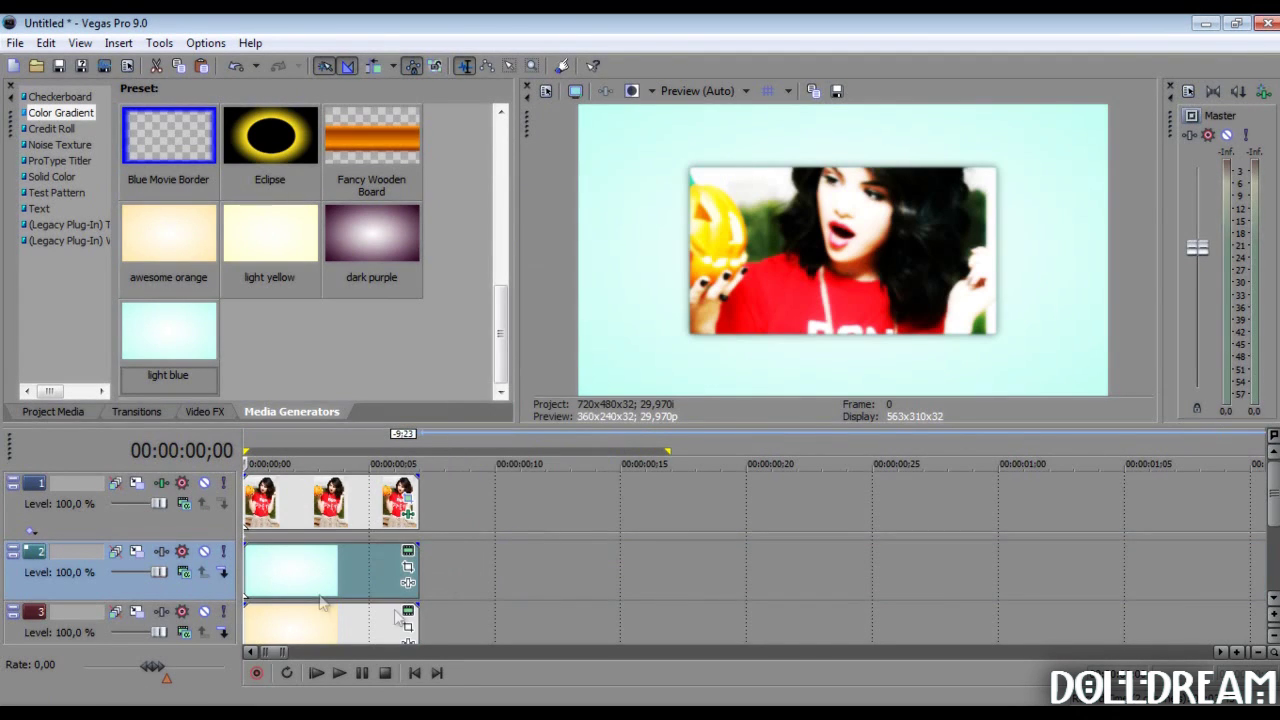
click(136, 411)
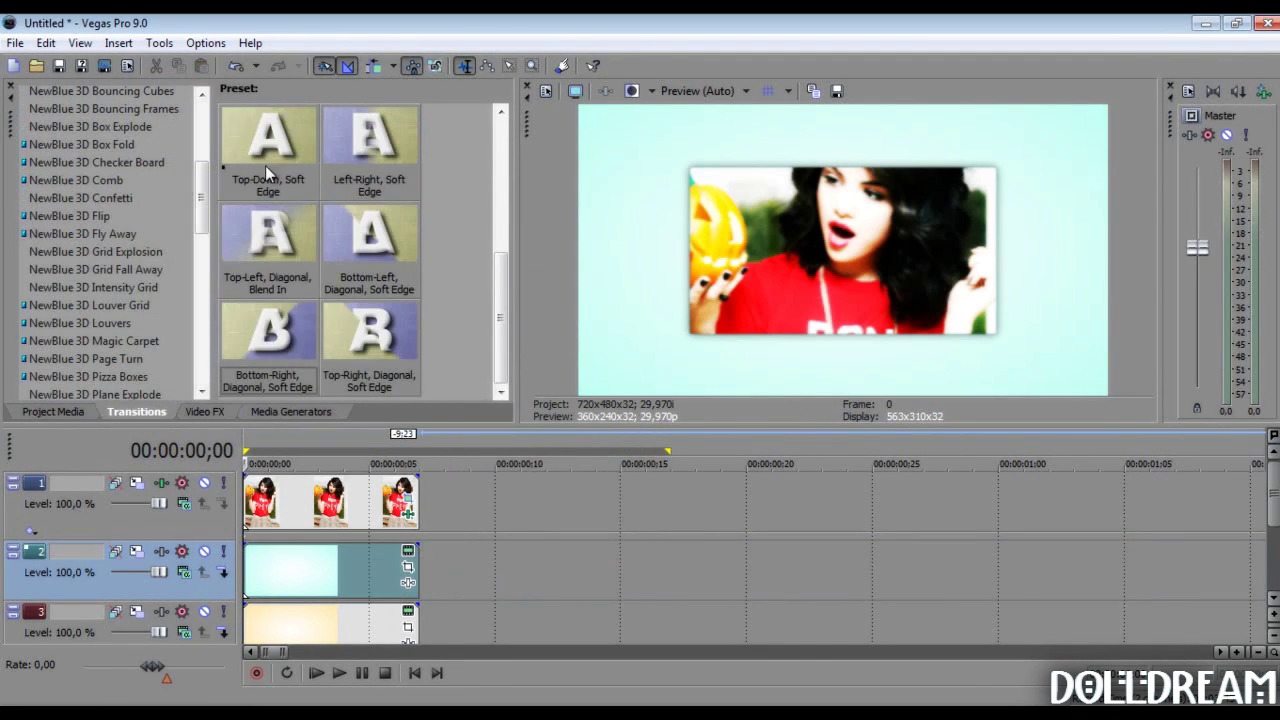
click(207, 411)
drag(282, 145, 356, 577)
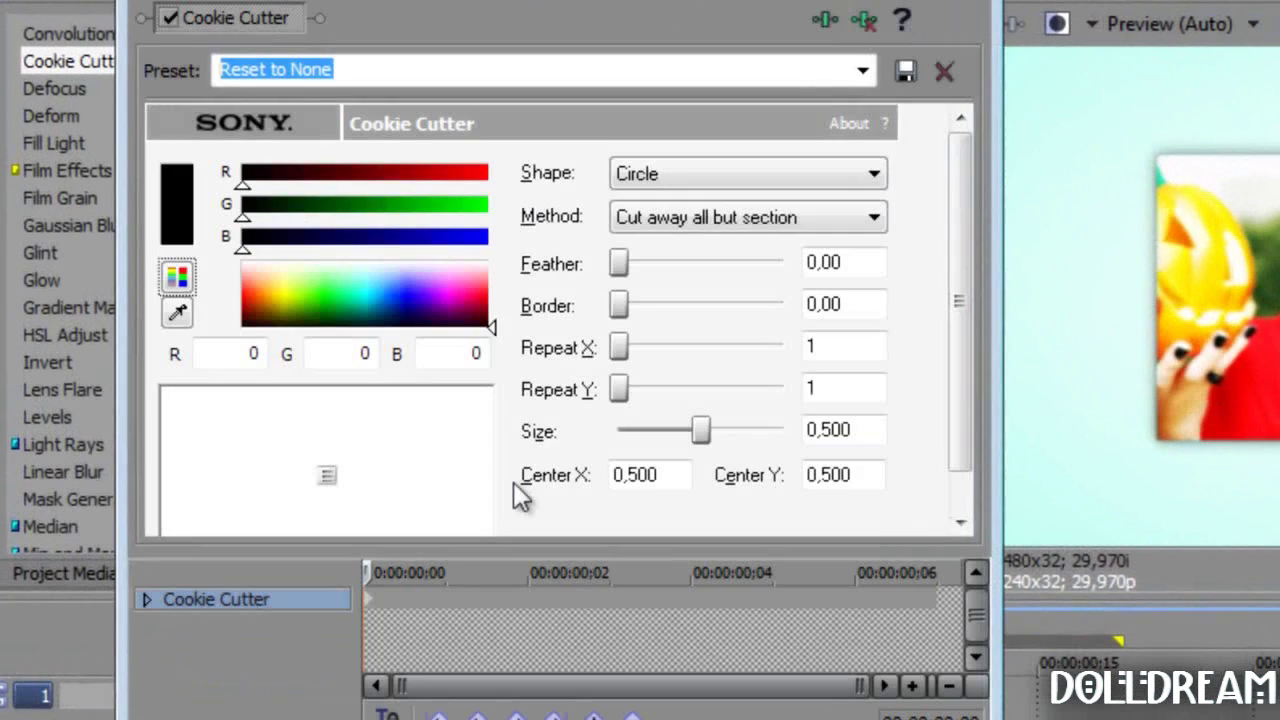
- Cut the light blue gradient into a vertical stripe using the Square shape, Repeat Y 10 and size 0,070
click(684, 180)
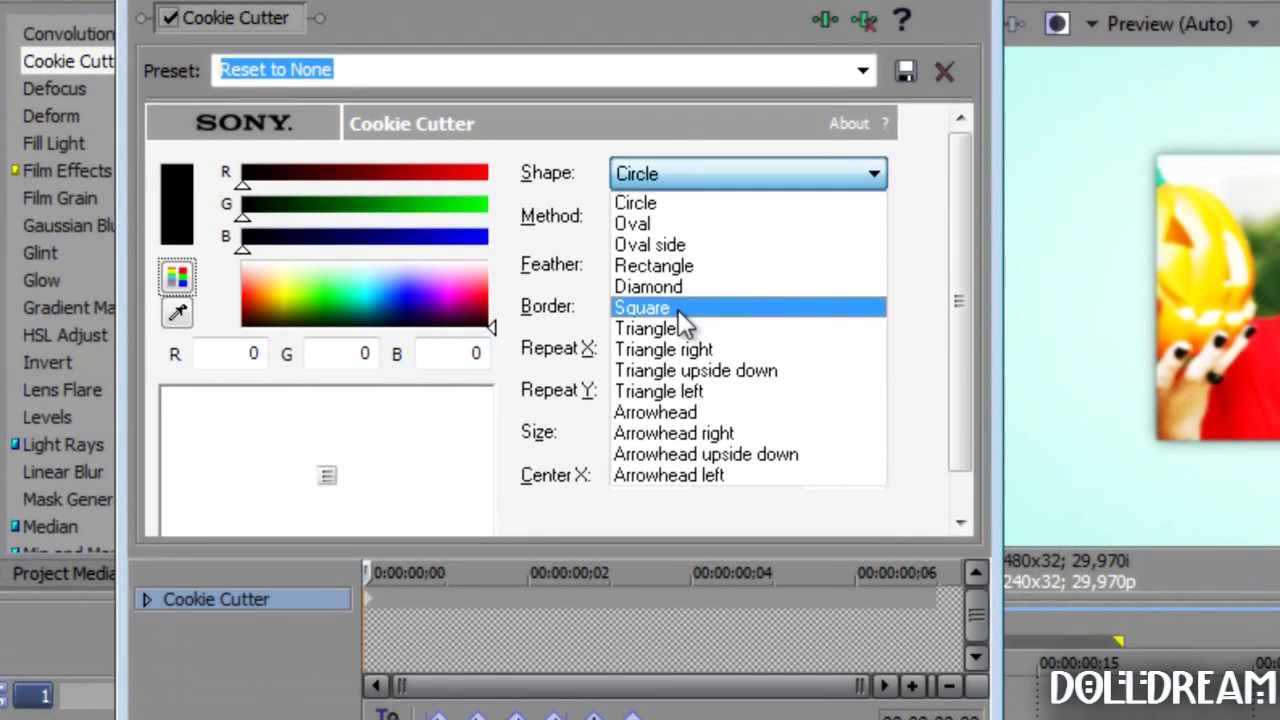
click(678, 305)
drag(620, 305, 894, 354)
drag(702, 430, 645, 431)
drag(783, 347, 843, 375)
drag(642, 435, 634, 437)
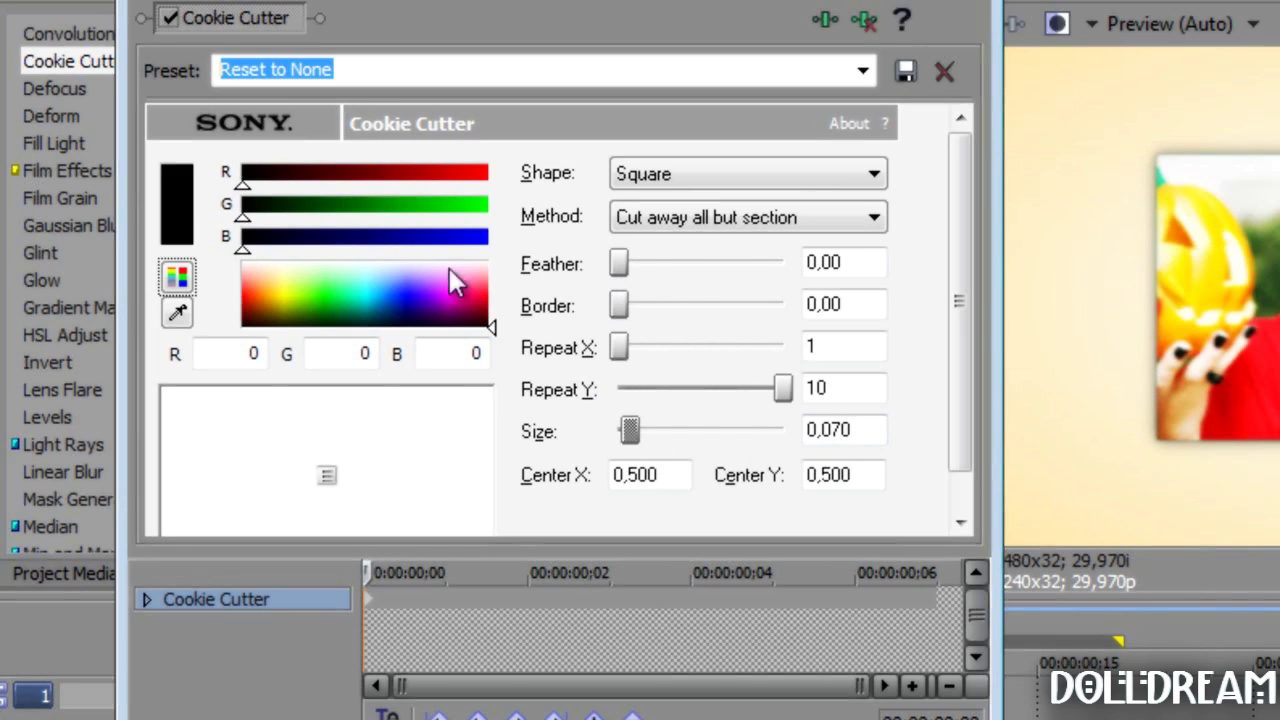
- Give the stripe a white border of 0,01 and move its center to X 0,195, Y 0,496
drag(491, 327, 491, 258)
click(619, 306)
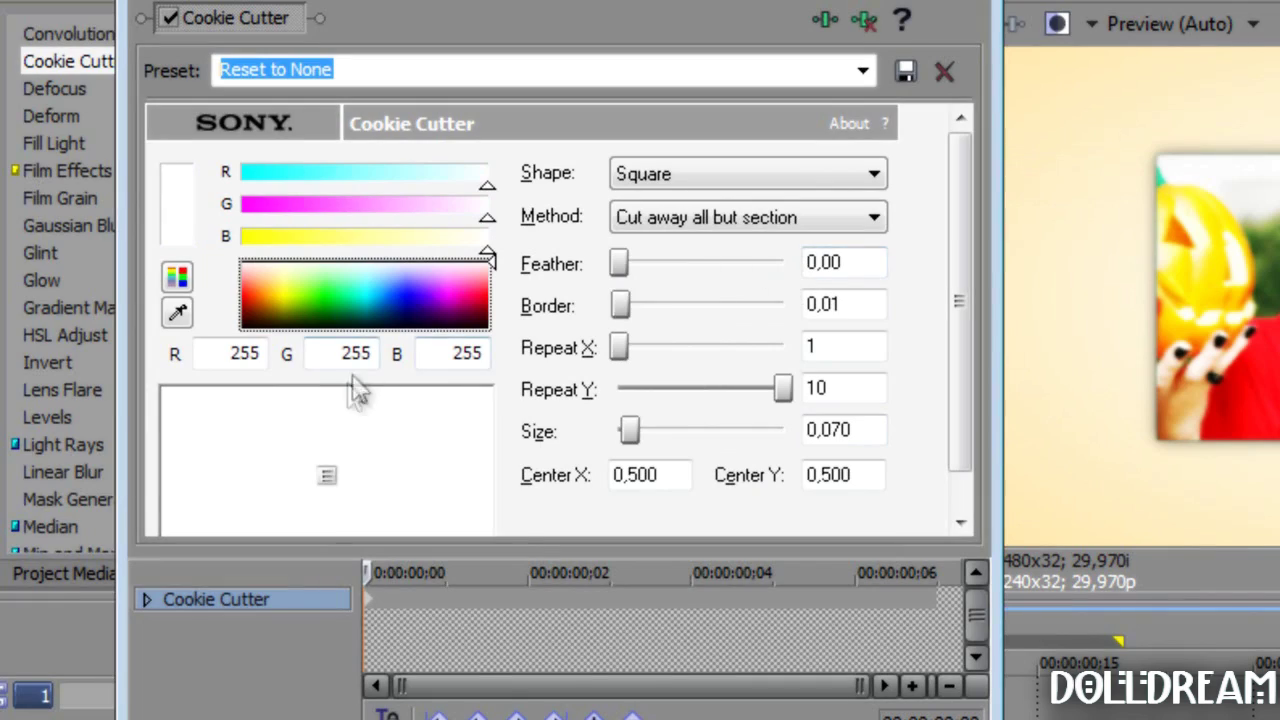
drag(322, 462, 222, 470)
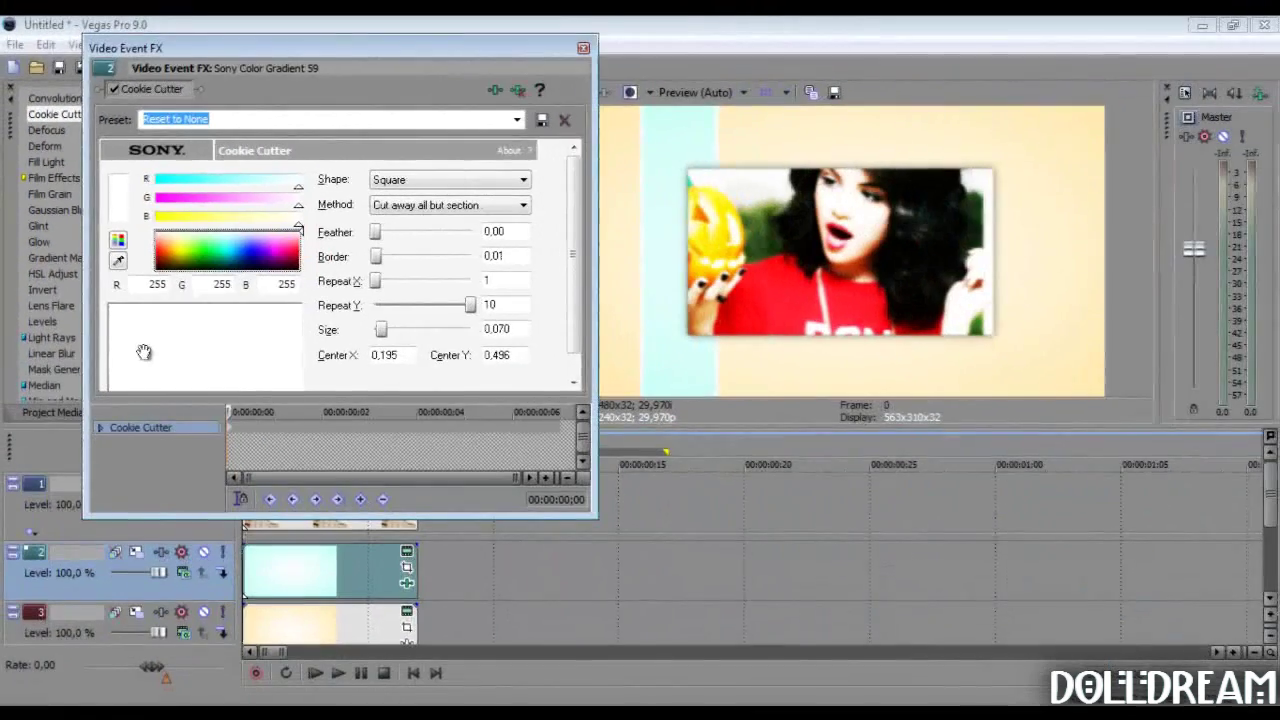
click(581, 48)
- Duplicate the stripe track and move the track 2 stripe's Cookie Cutter center to X 0,805, Y 0,530
right_click(470, 548)
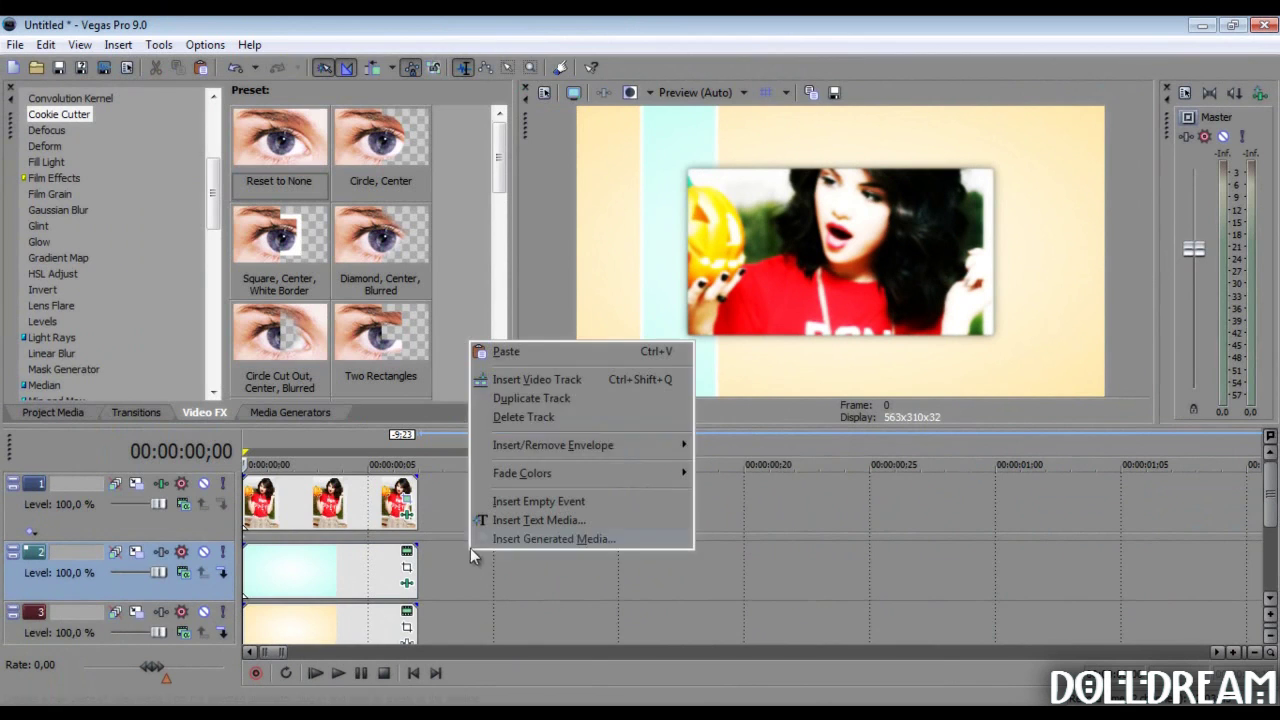
click(524, 400)
click(406, 583)
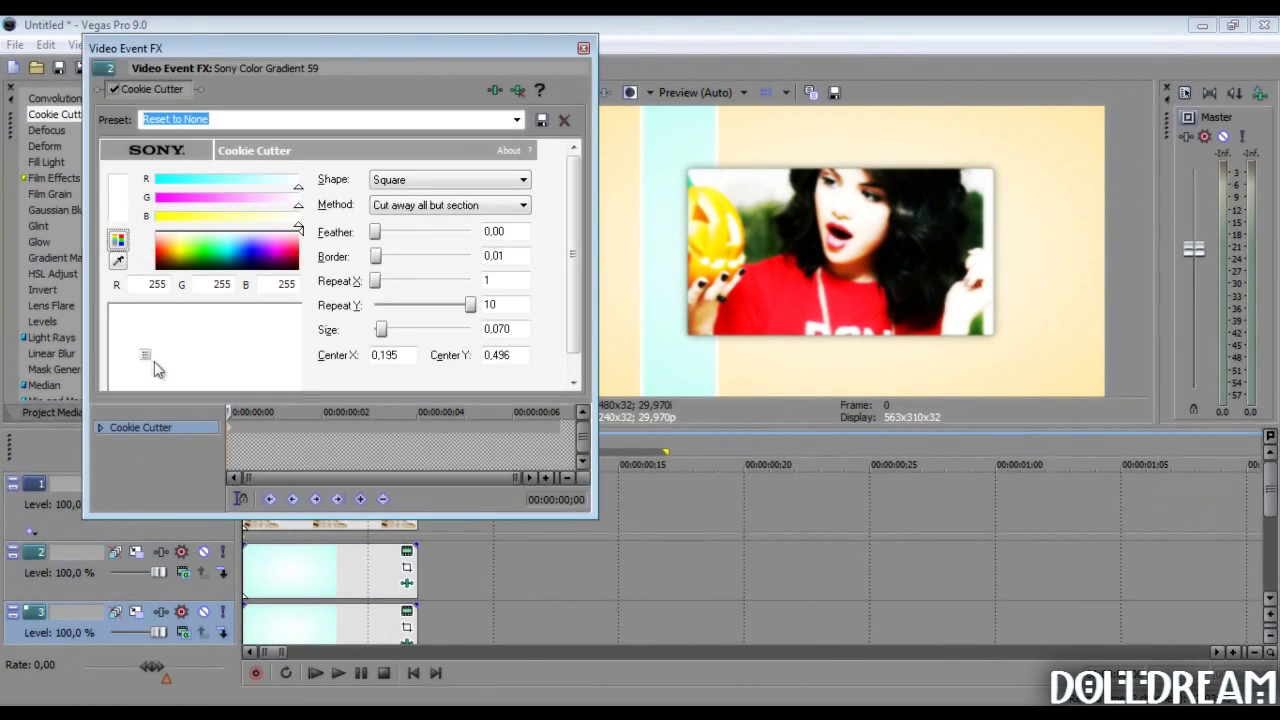
drag(272, 360, 267, 362)
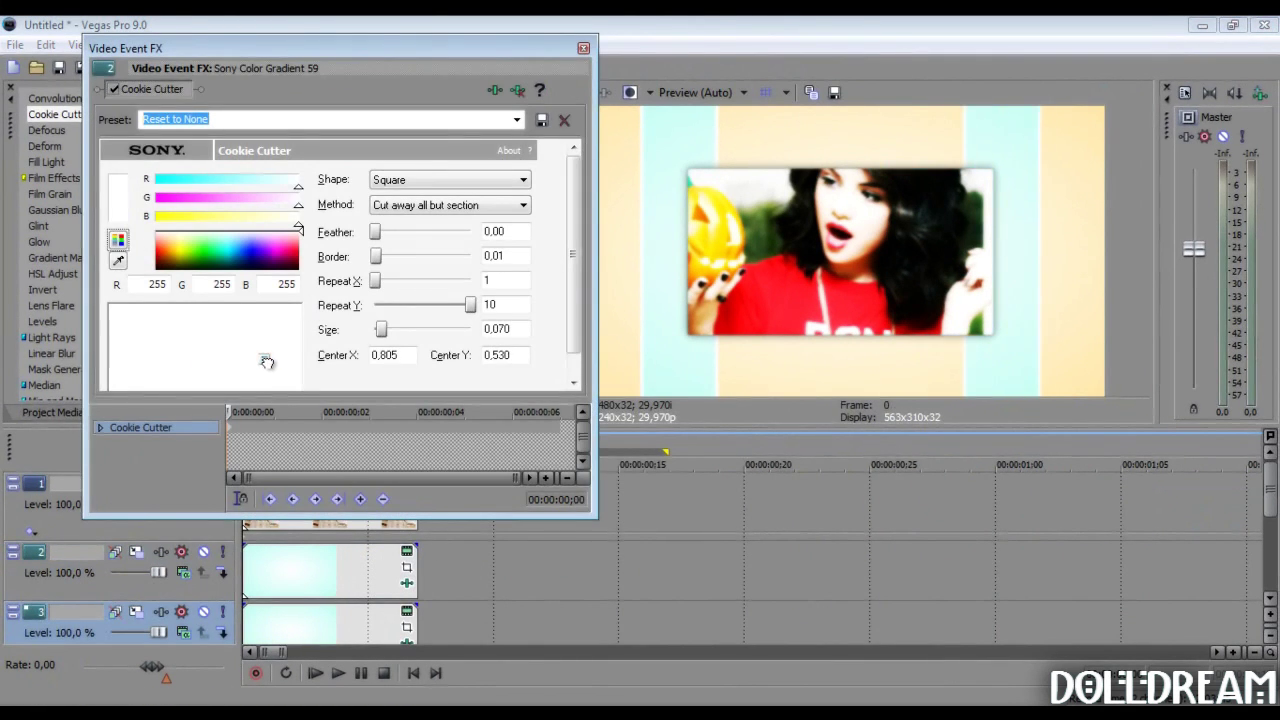
click(582, 48)
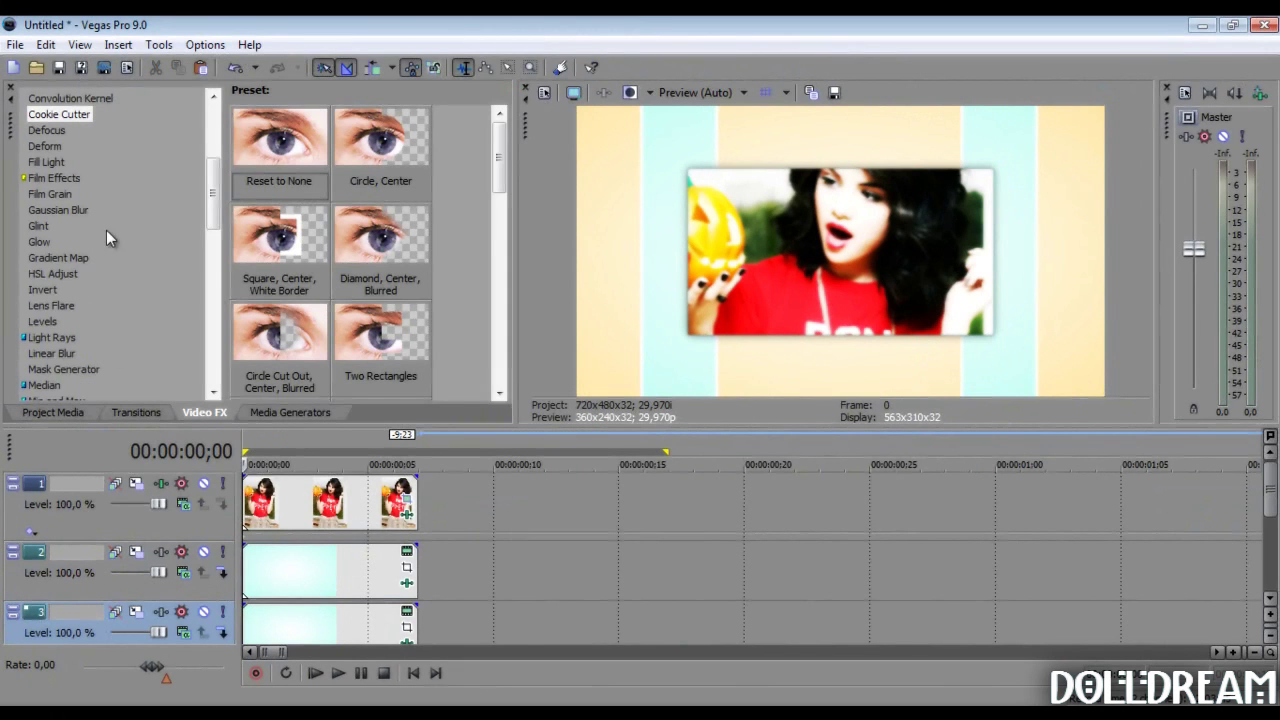
- Apply the Soft Contrast effect with the Soft Moderate Contrast preset to the stripe events on tracks 2 and 3
scroll(78, 309, down, 10)
click(54, 288)
drag(270, 140, 362, 548)
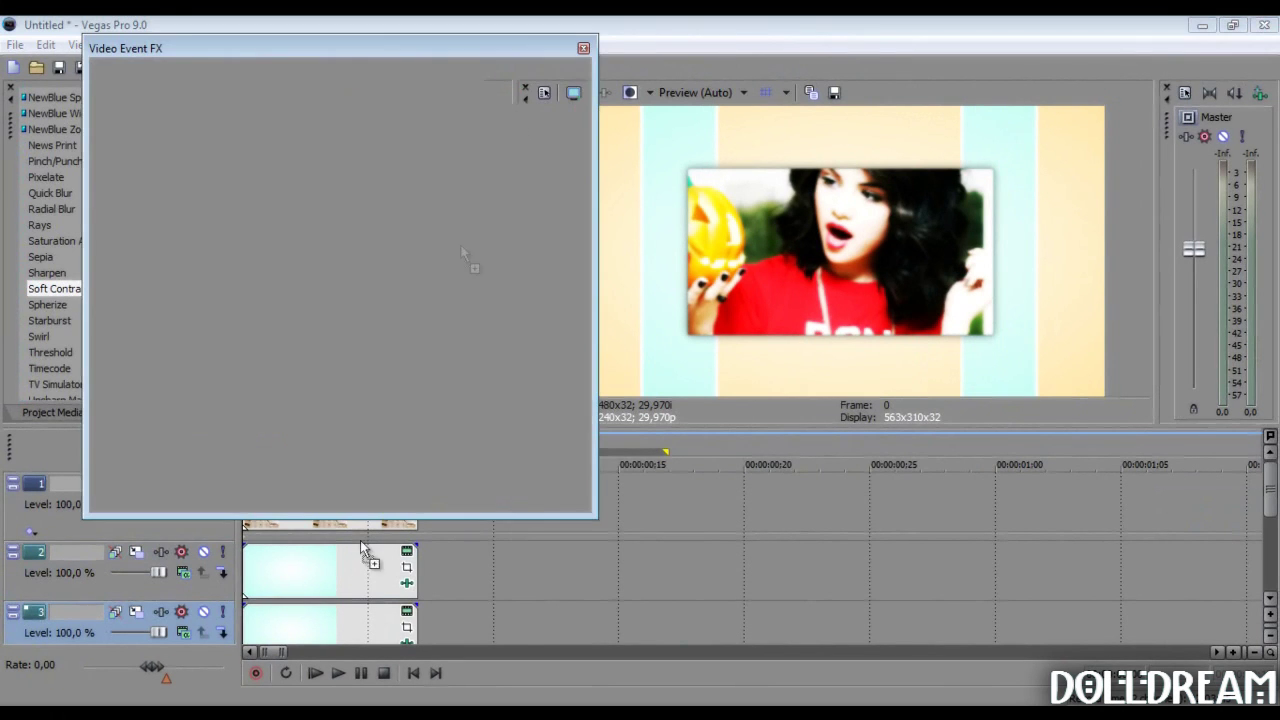
click(583, 48)
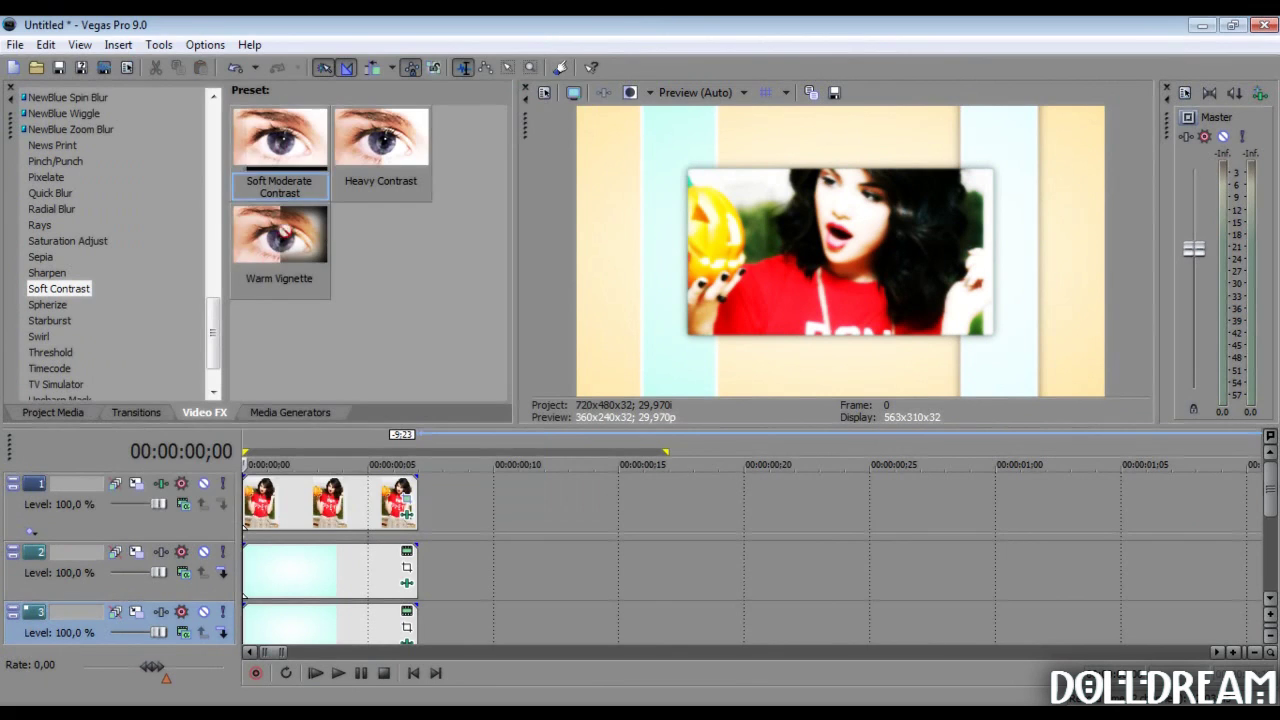
drag(401, 409, 372, 618)
click(583, 48)
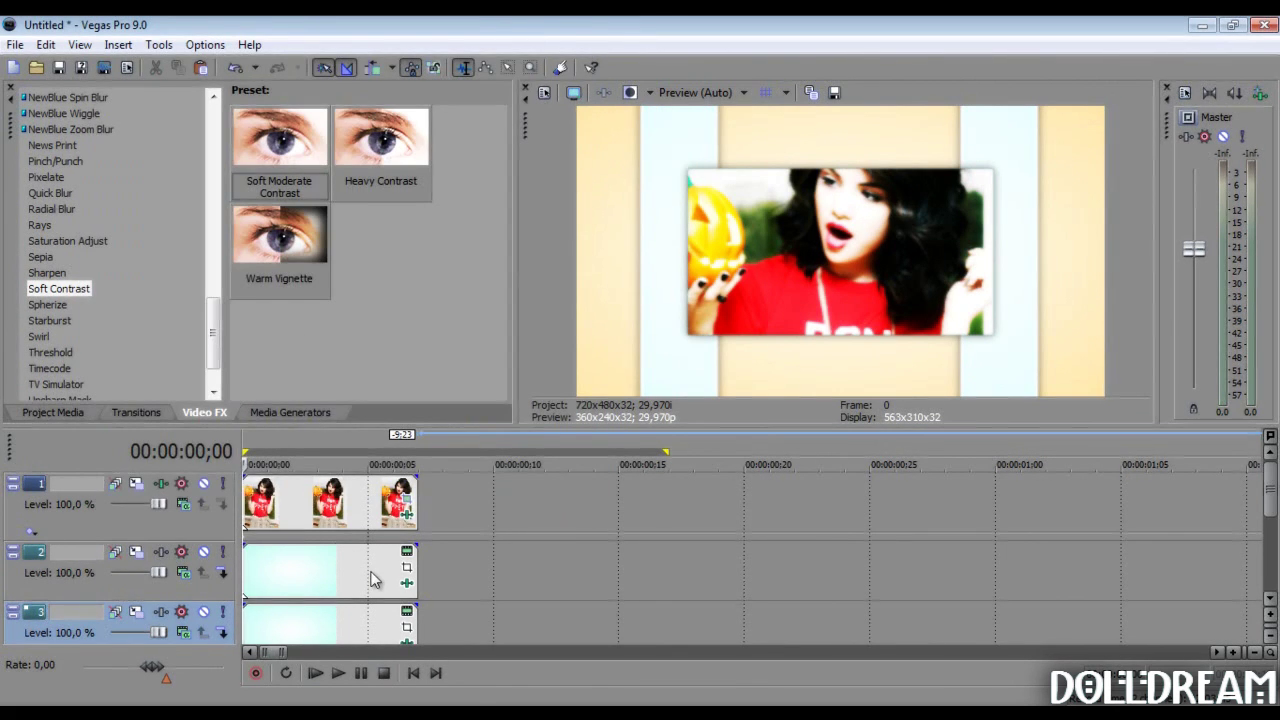
- Apply the Deform effect with the Squeeze Bottom preset to the stripe event on track 2
scroll(111, 230, up, 2)
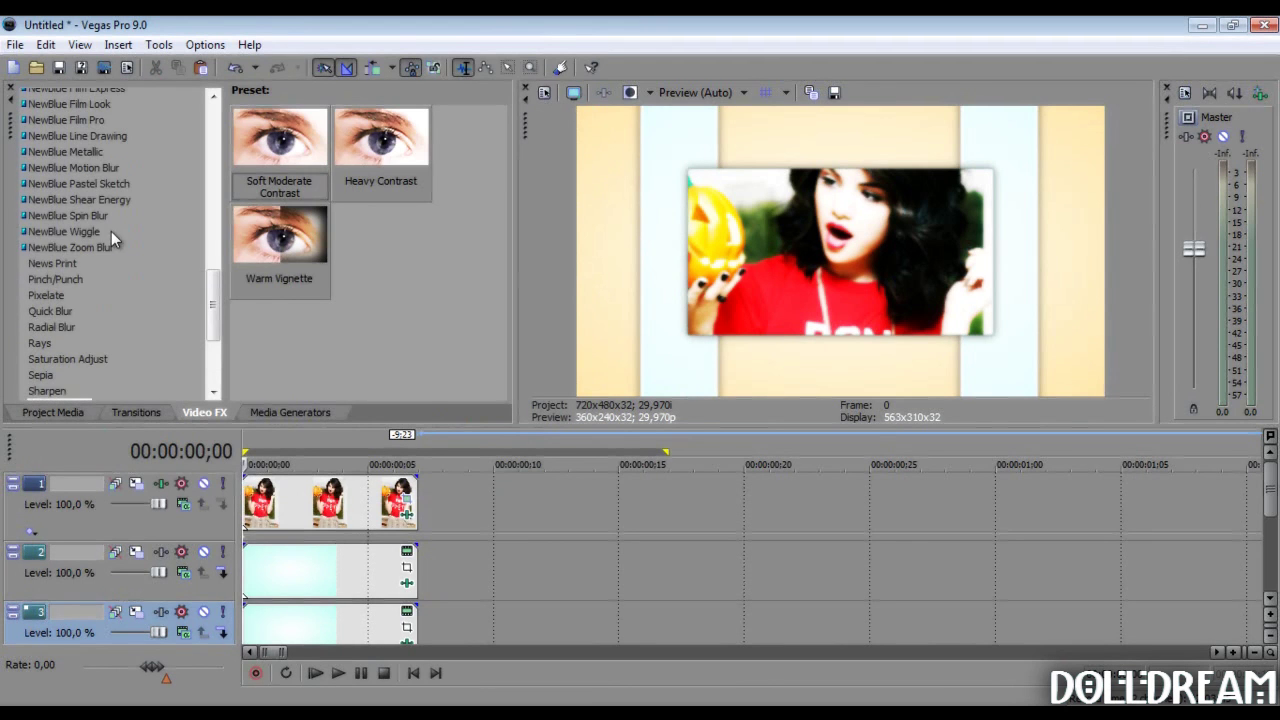
click(94, 233)
scroll(94, 240, up, 15)
click(45, 146)
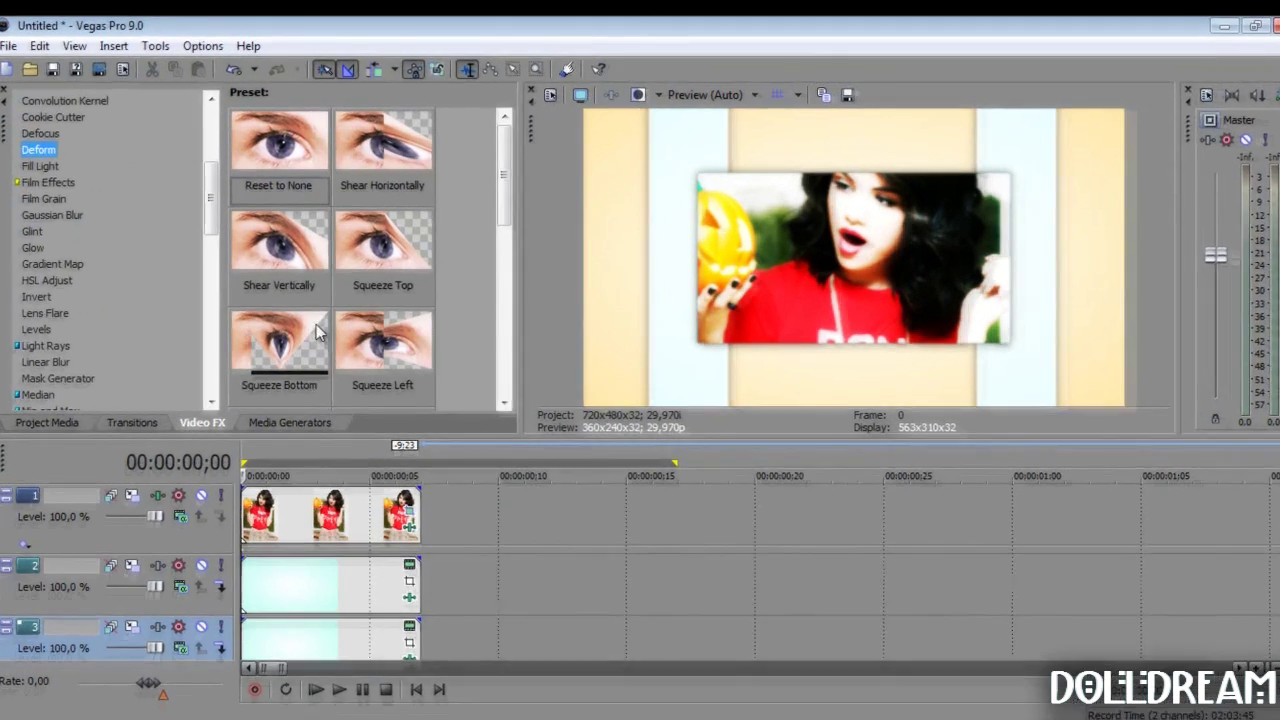
drag(318, 333, 392, 590)
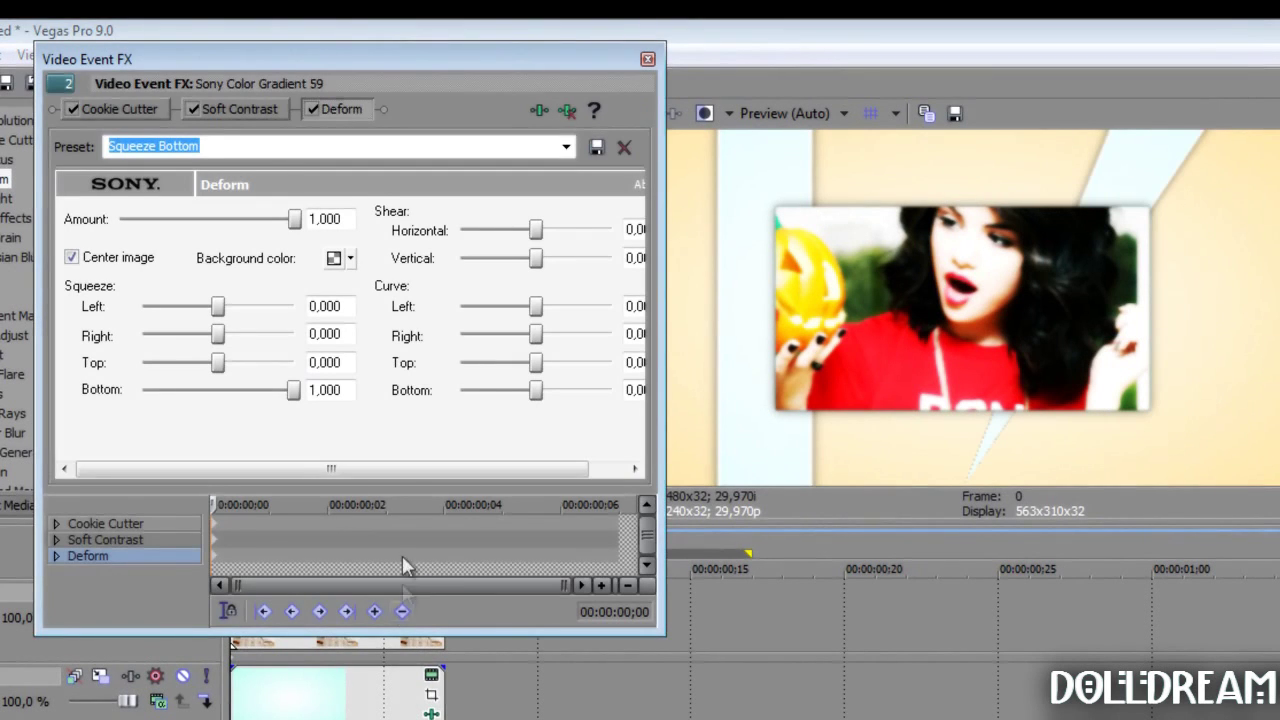
- Animate the track 2 stripe's Deform amount from 1,000 to a negative value, placing the second keyframe at the event's end
drag(240, 490, 566, 488)
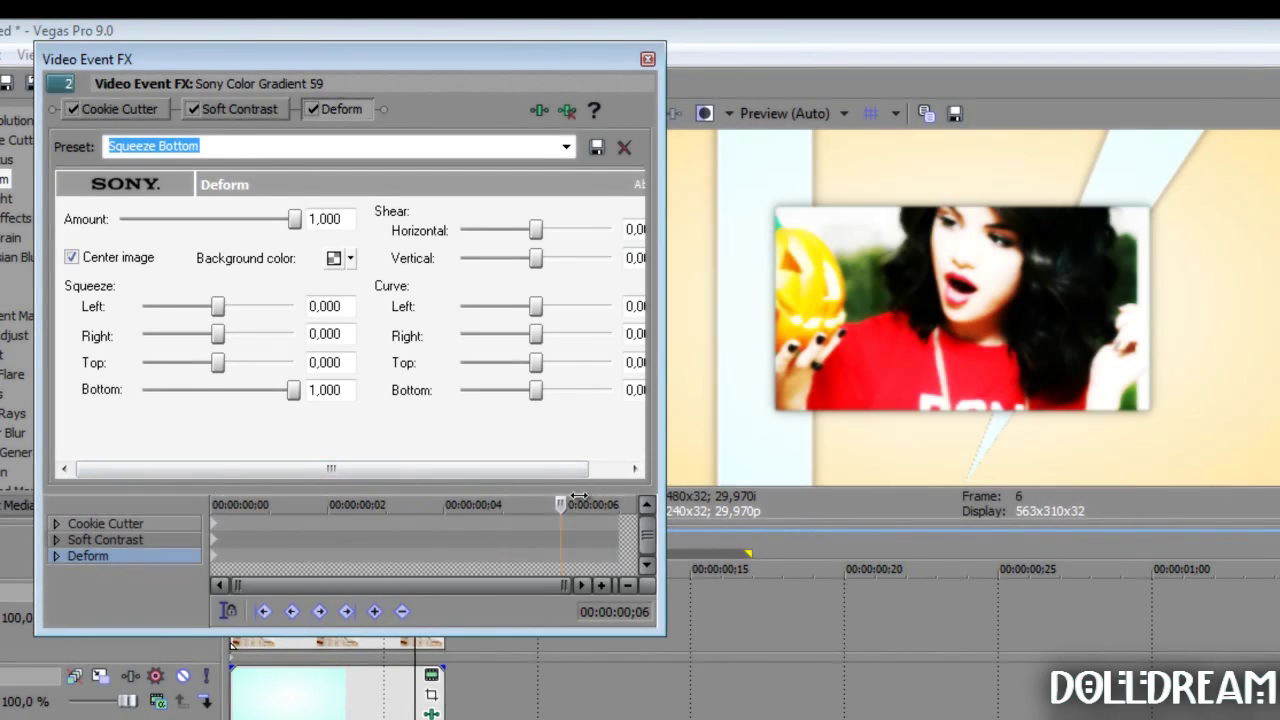
drag(296, 222, 165, 232)
drag(561, 553, 619, 553)
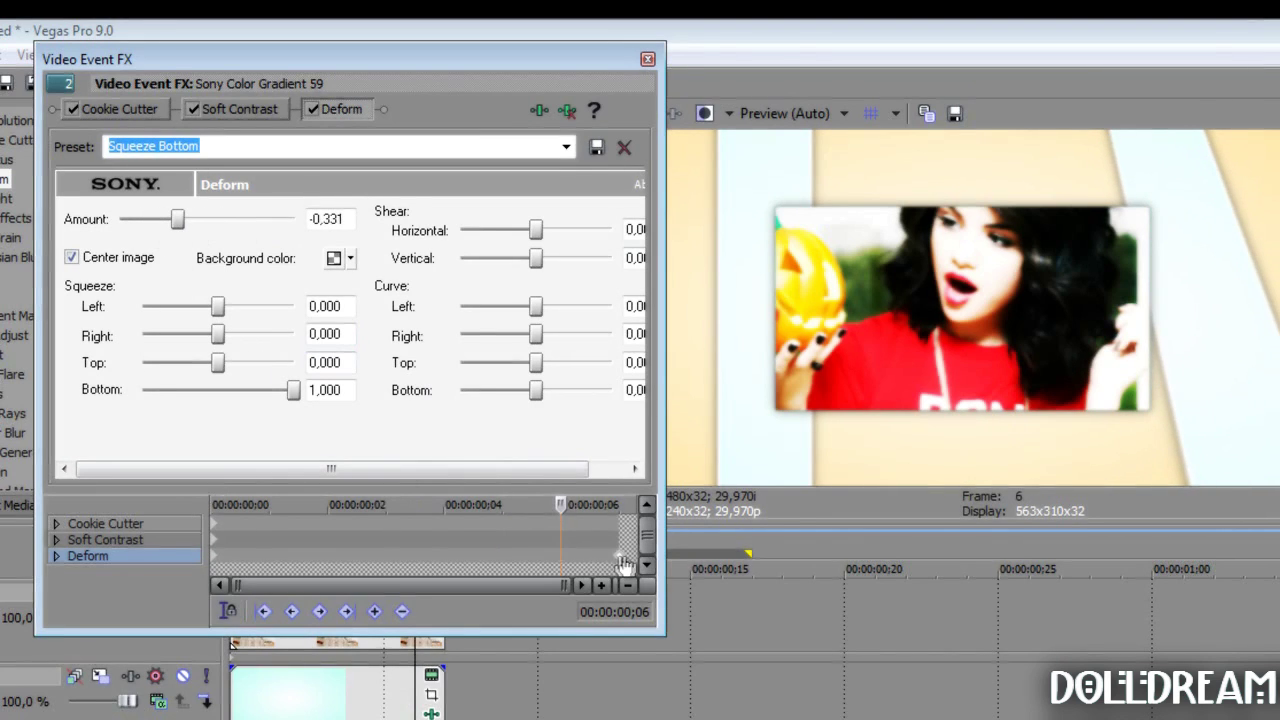
click(647, 60)
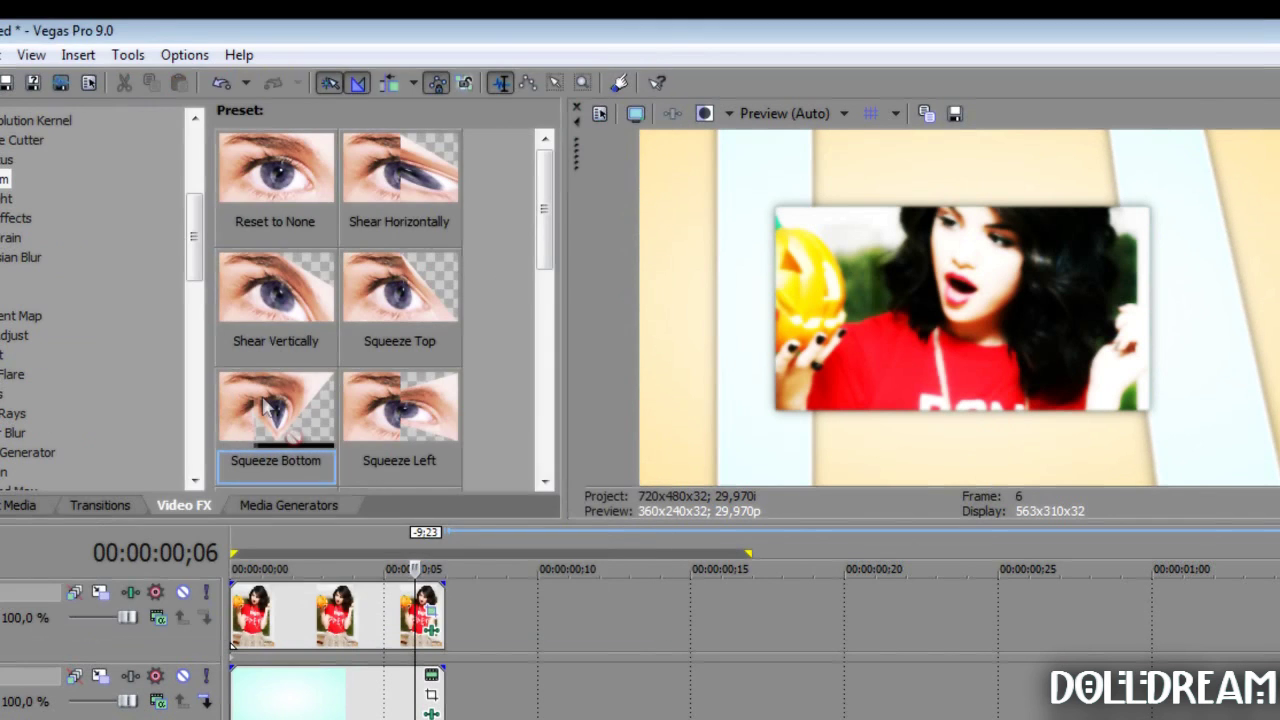
- Apply Deform Squeeze Bottom to the track 3 stripe and animate its amount to a negative value at the event's end
drag(275, 408, 386, 688)
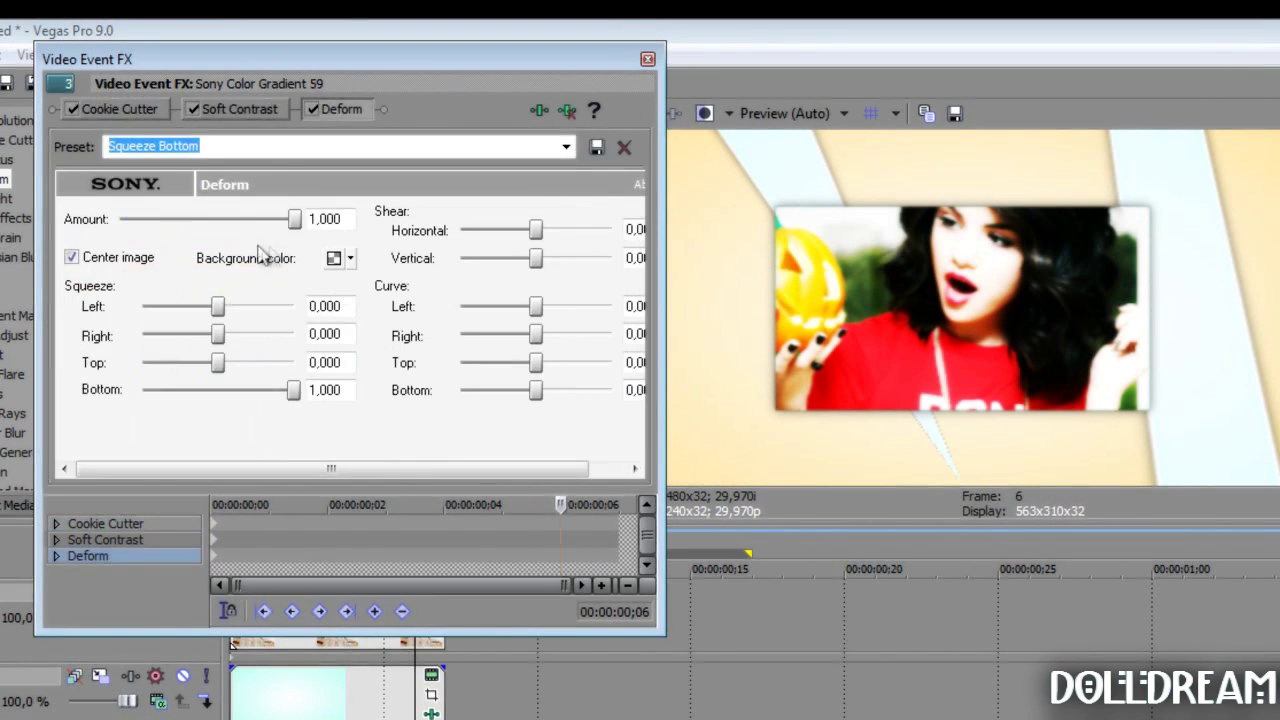
drag(294, 221, 180, 231)
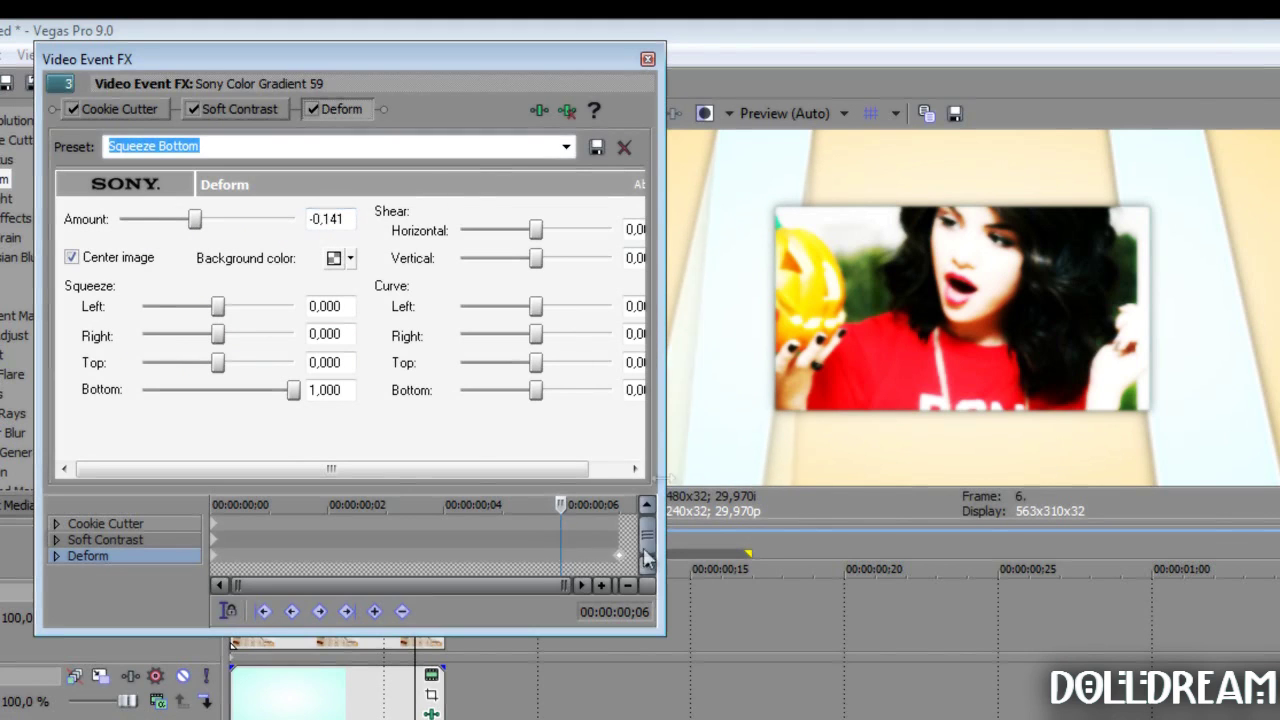
click(647, 59)
- Insert an empty video track between the photo track and the two stripe tracks
drag(415, 600, 427, 628)
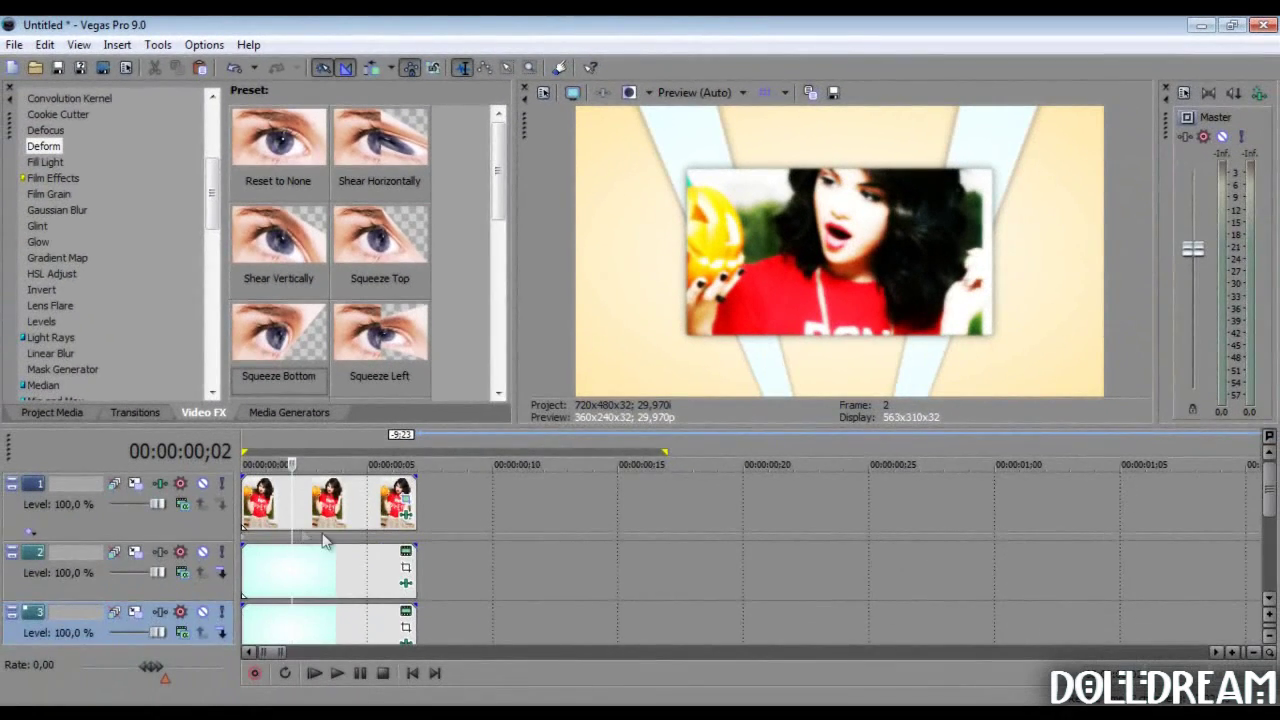
right_click(471, 710)
click(487, 413)
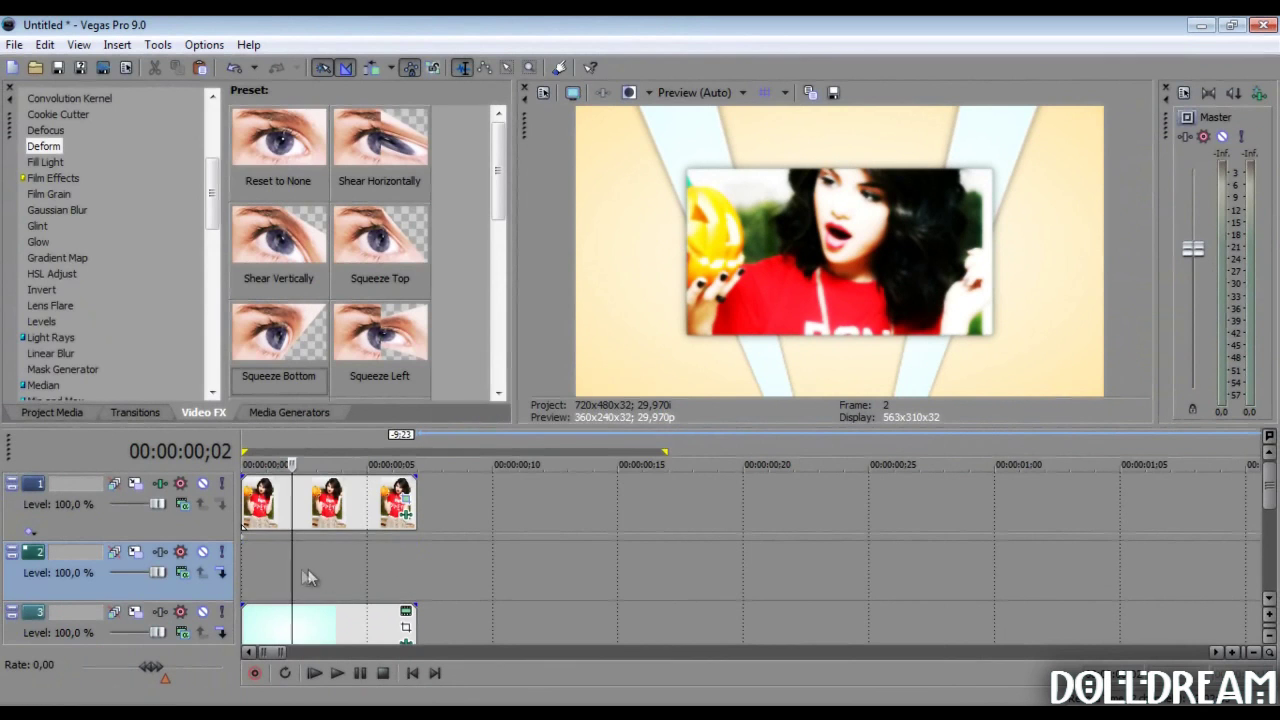
- Add a pale yellow Color Gradient event to the empty track 2 and trim it to the length of the other events
click(286, 413)
drag(366, 239, 387, 544)
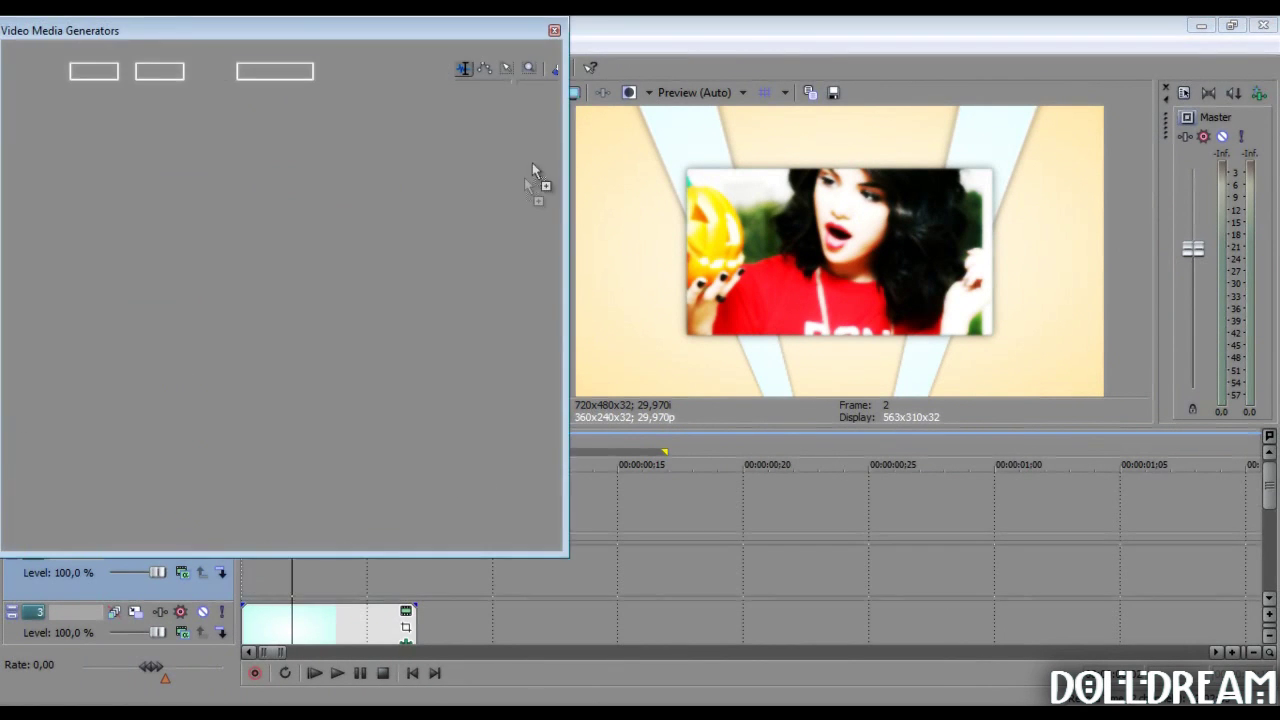
click(554, 30)
drag(413, 567, 462, 576)
key(Delete)
click(316, 567)
- Apply the Cookie Cutter effect to the yellow gradient event on track 2 with the Square shape
click(203, 413)
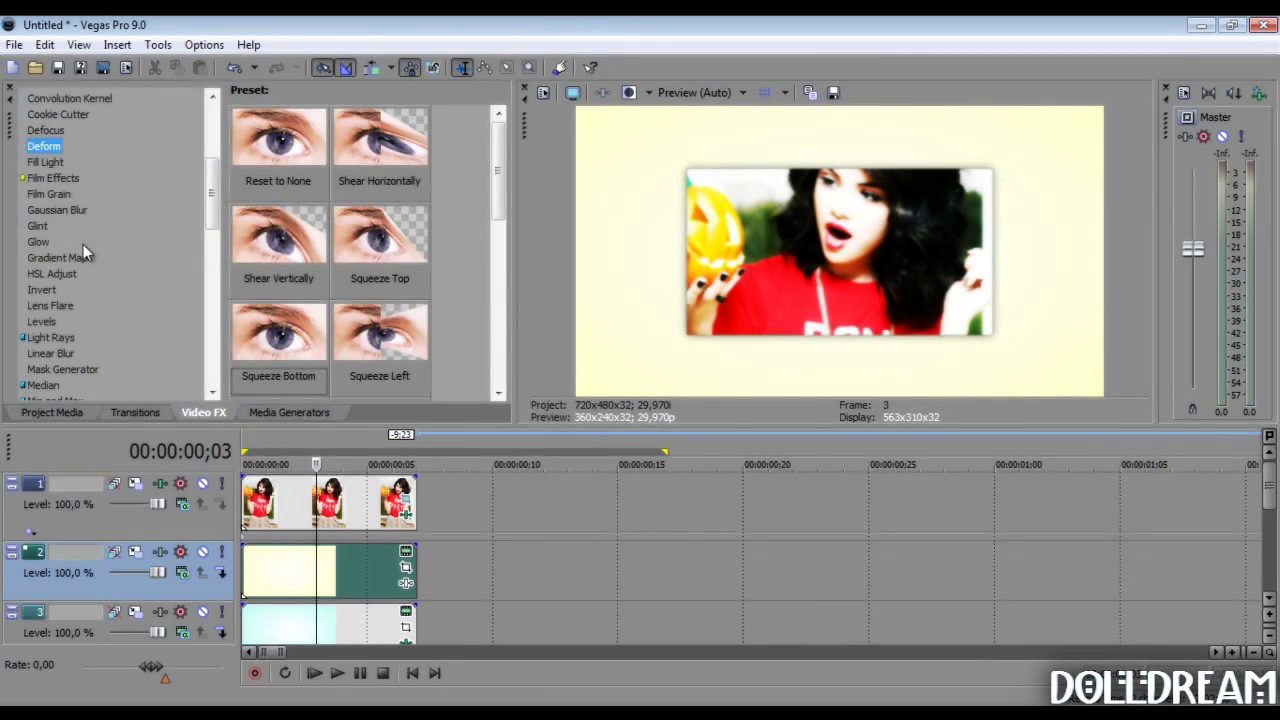
click(58, 114)
drag(278, 140, 329, 563)
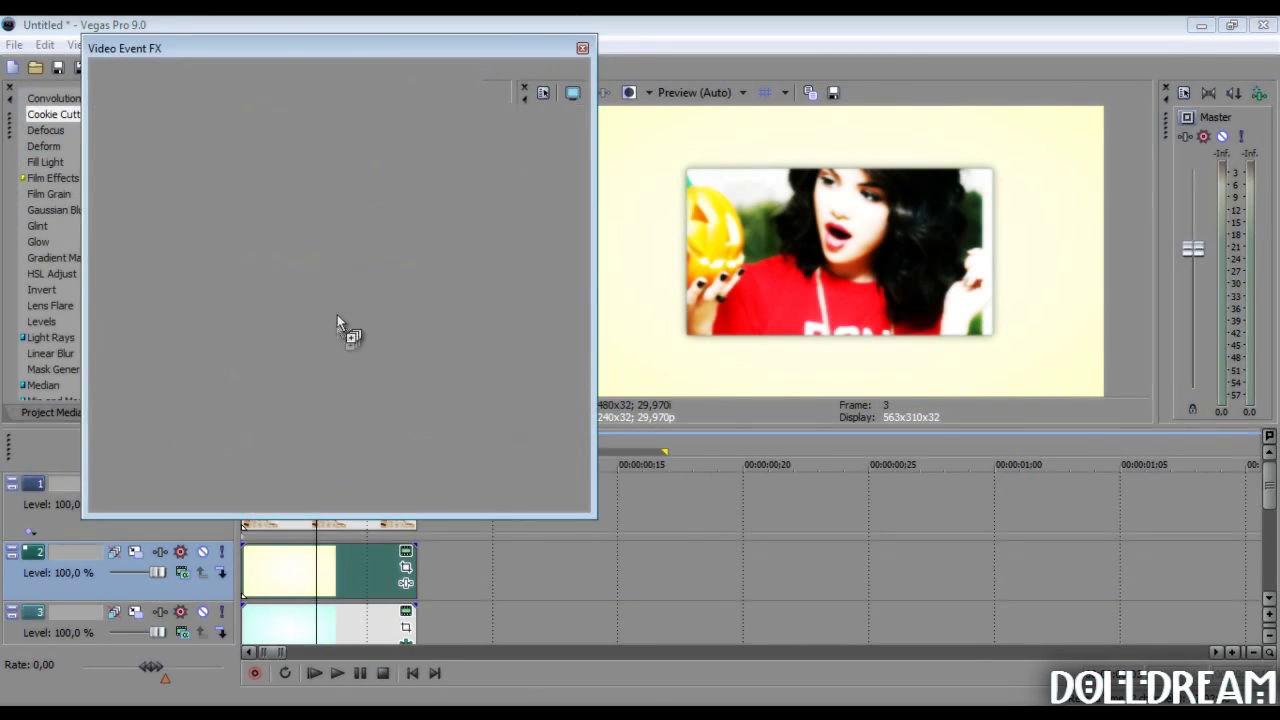
click(400, 180)
click(417, 257)
- Shape the Cookie Cutter into a horizontal stripe with Repeat X 10, Size 0,080 and Border 0,01
drag(421, 329, 397, 329)
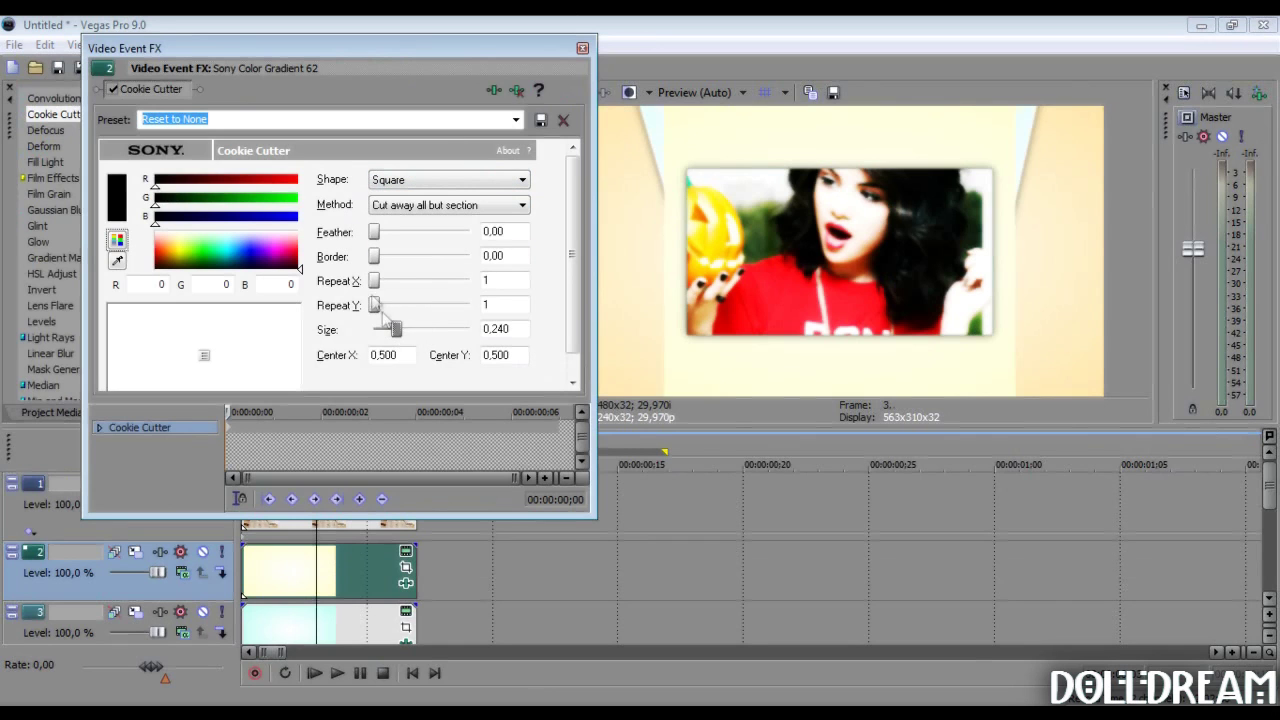
drag(374, 281, 545, 287)
drag(390, 332, 387, 330)
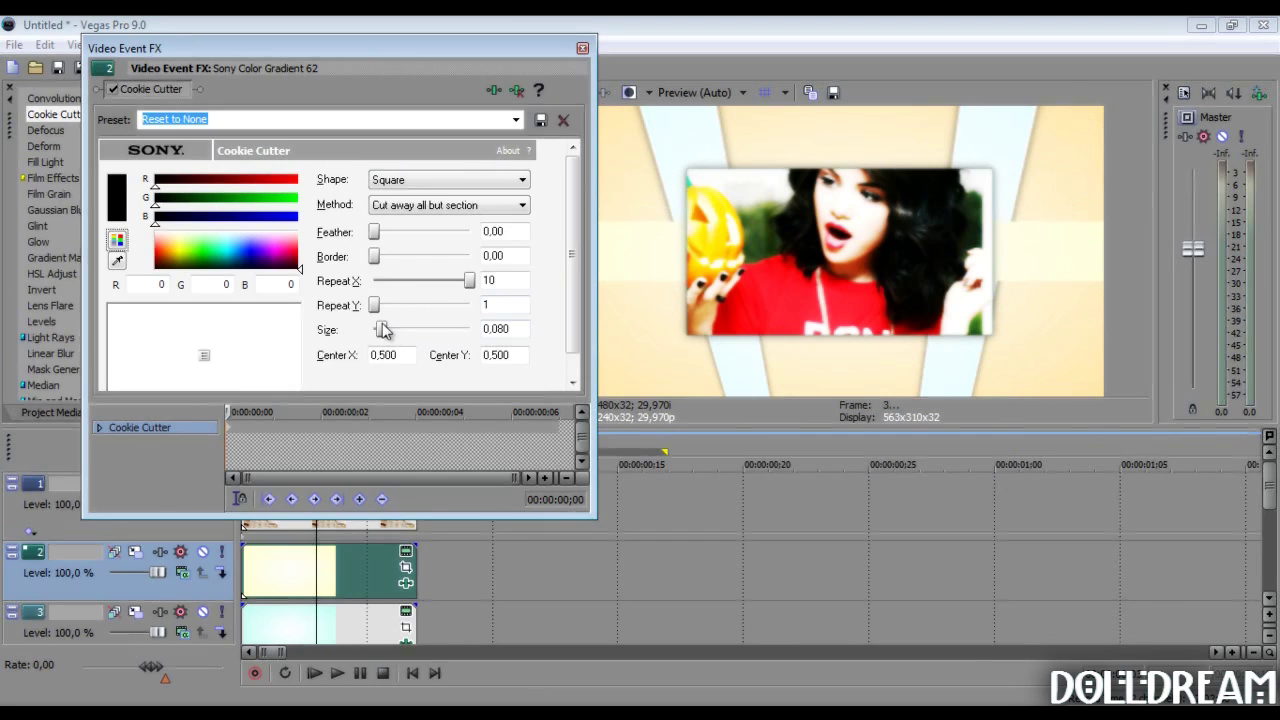
drag(377, 265, 379, 265)
text(1)
click(582, 48)
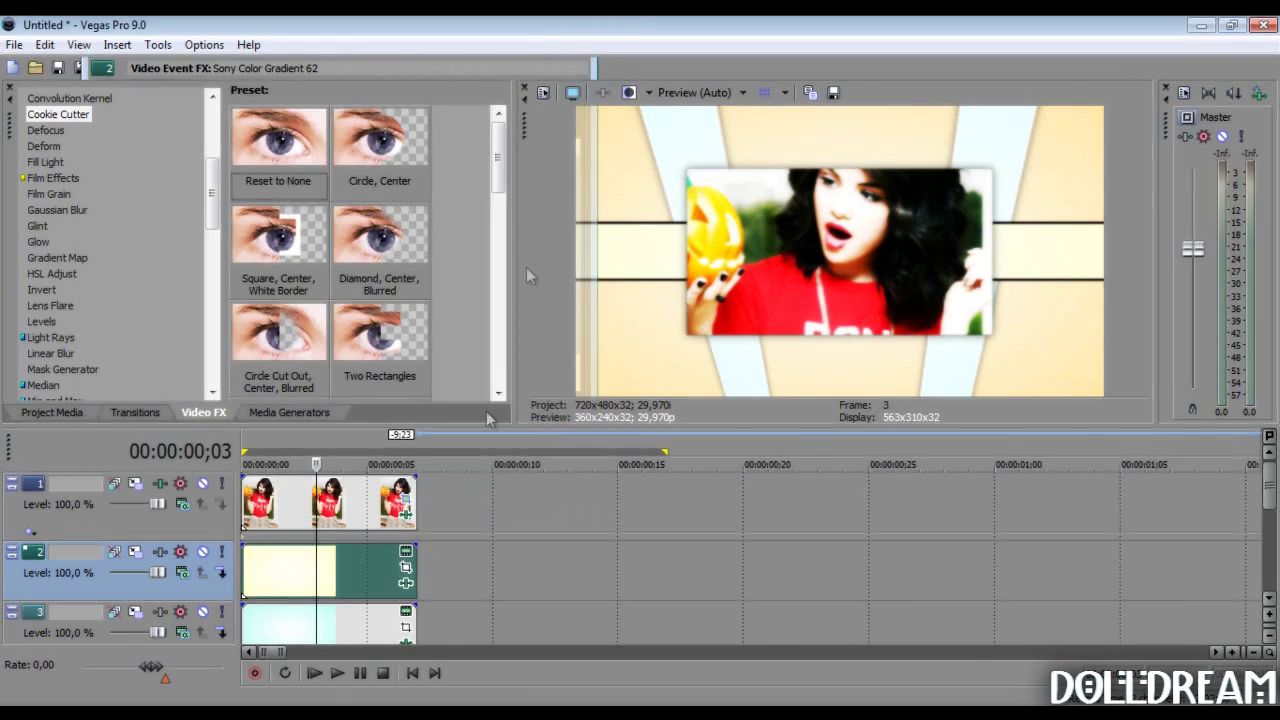
- Move the yellow stripe track below the two light blue stripe tracks and set its Cookie Cutter border colour to white (255, 255, 255)
drag(246, 638, 236, 600)
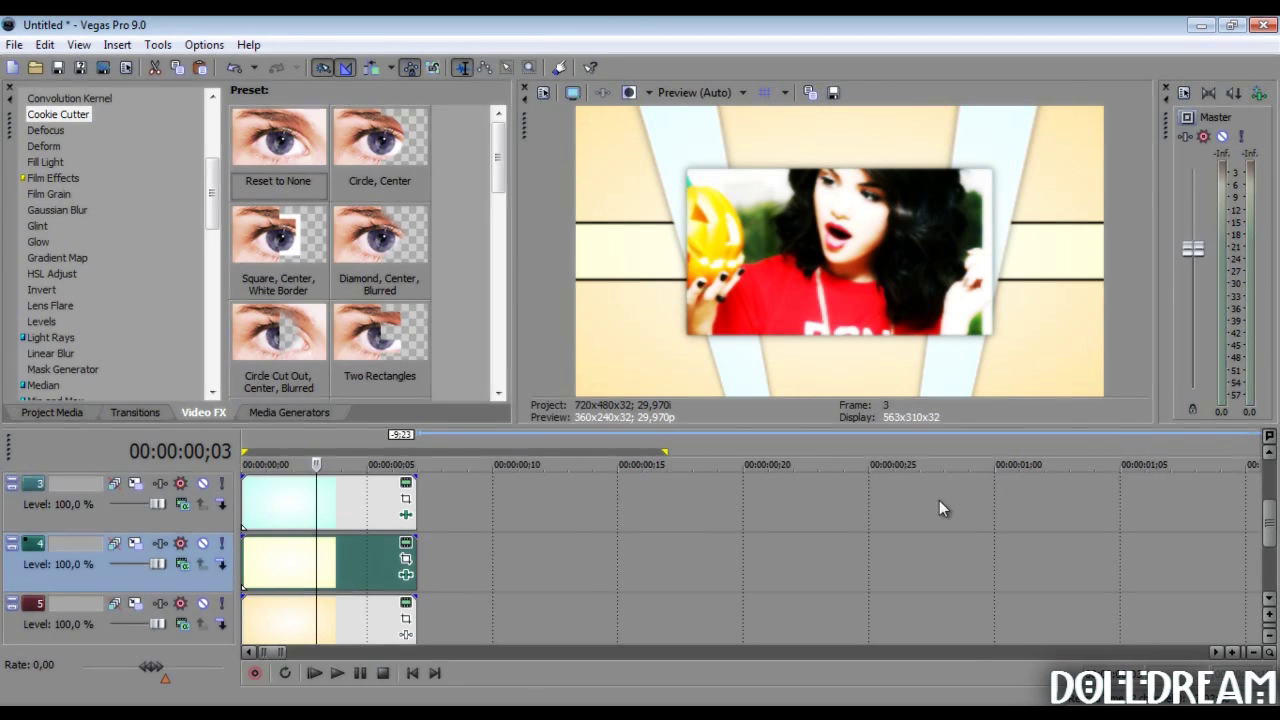
click(406, 575)
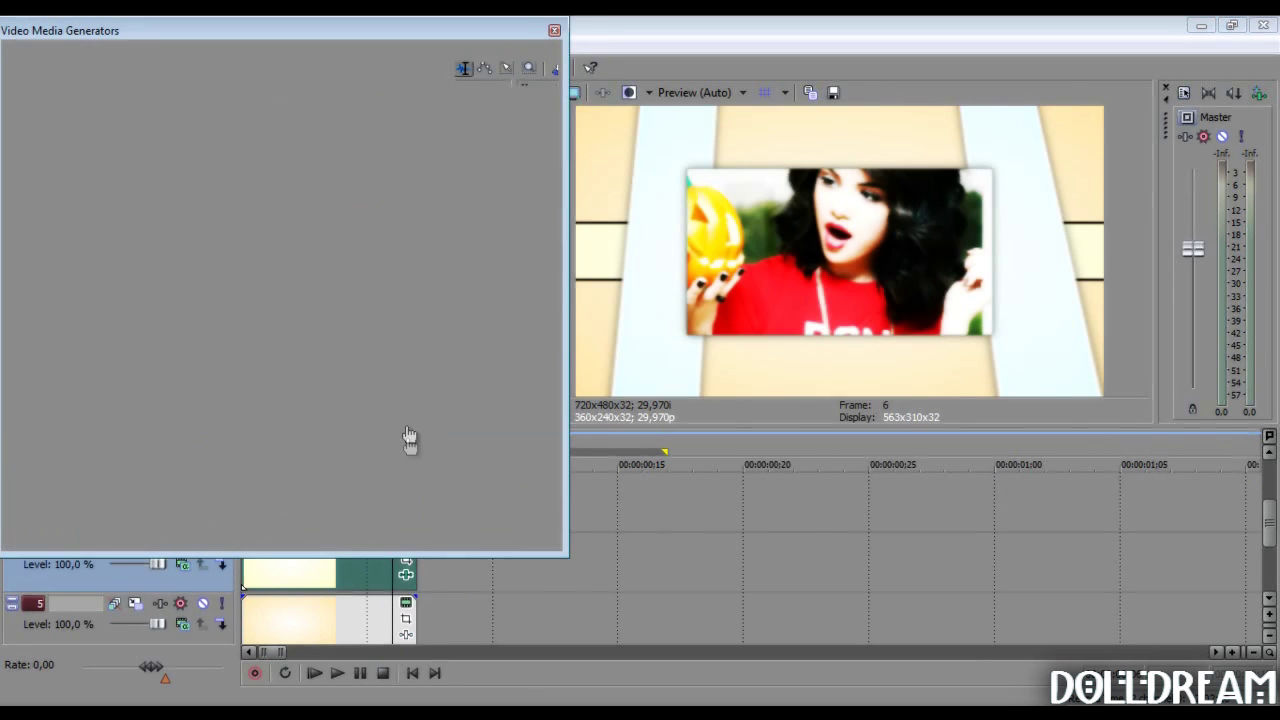
click(555, 30)
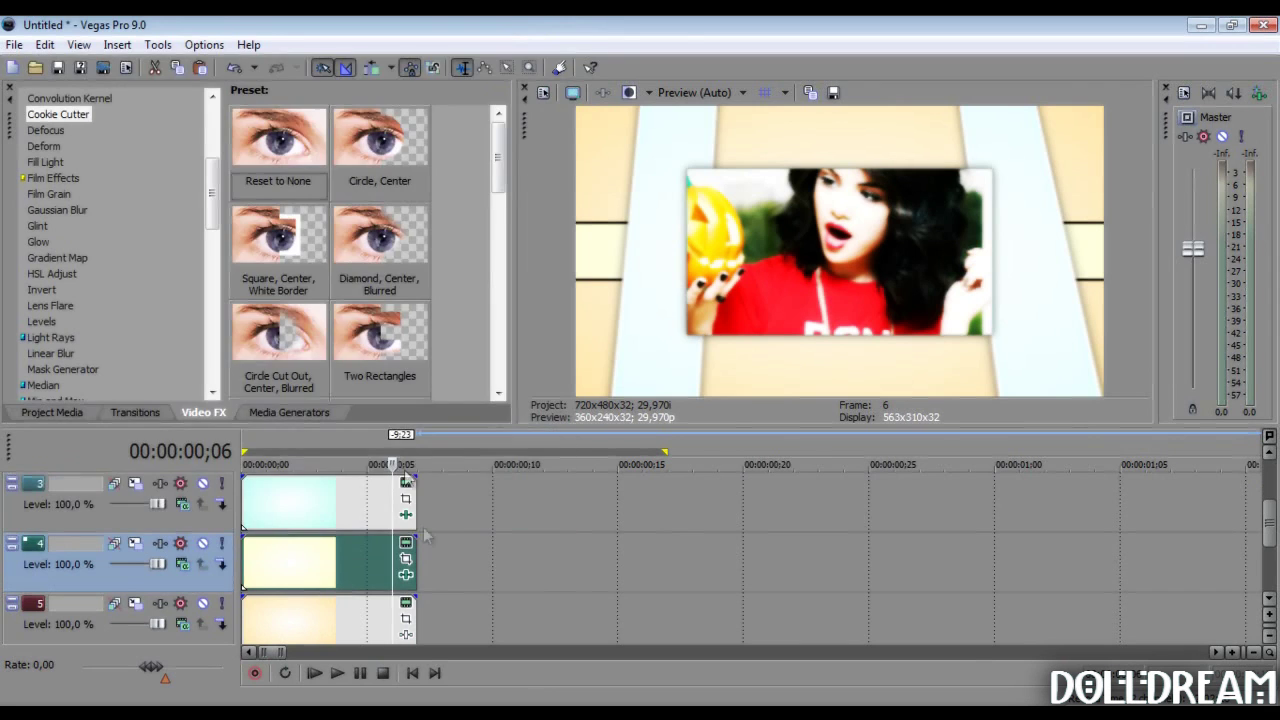
click(406, 575)
click(209, 243)
drag(212, 237, 590, 40)
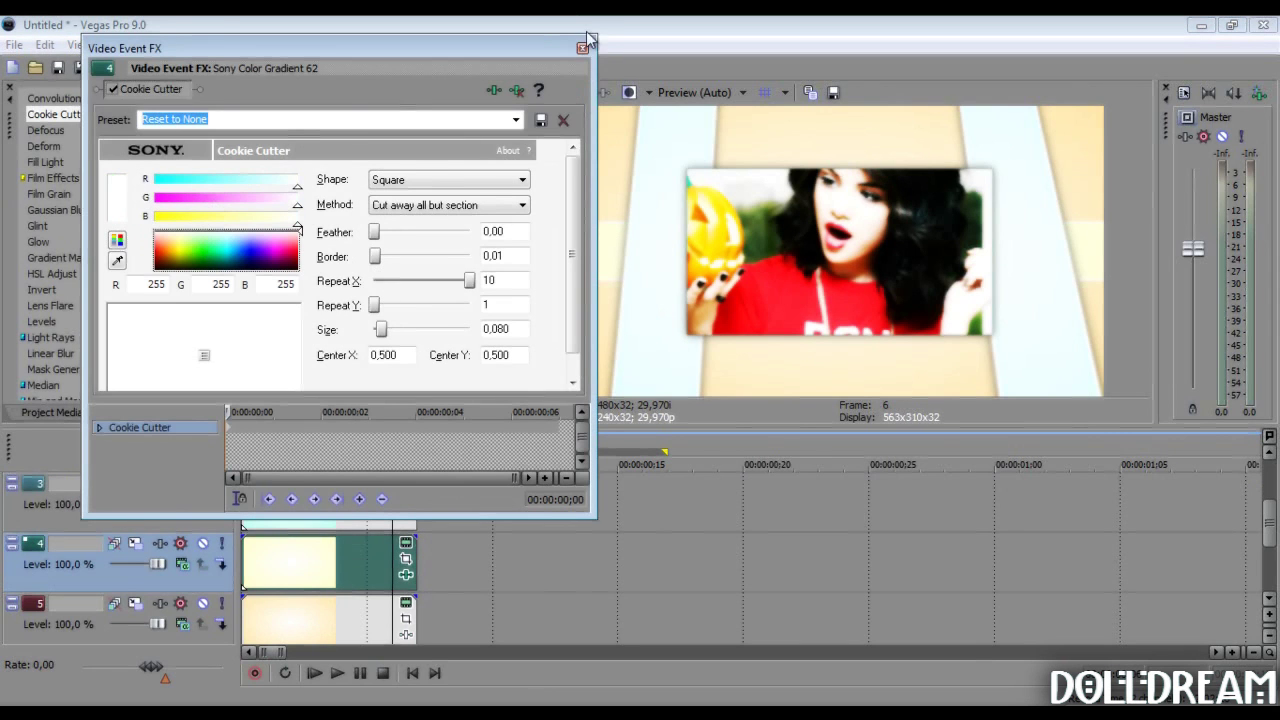
click(582, 48)
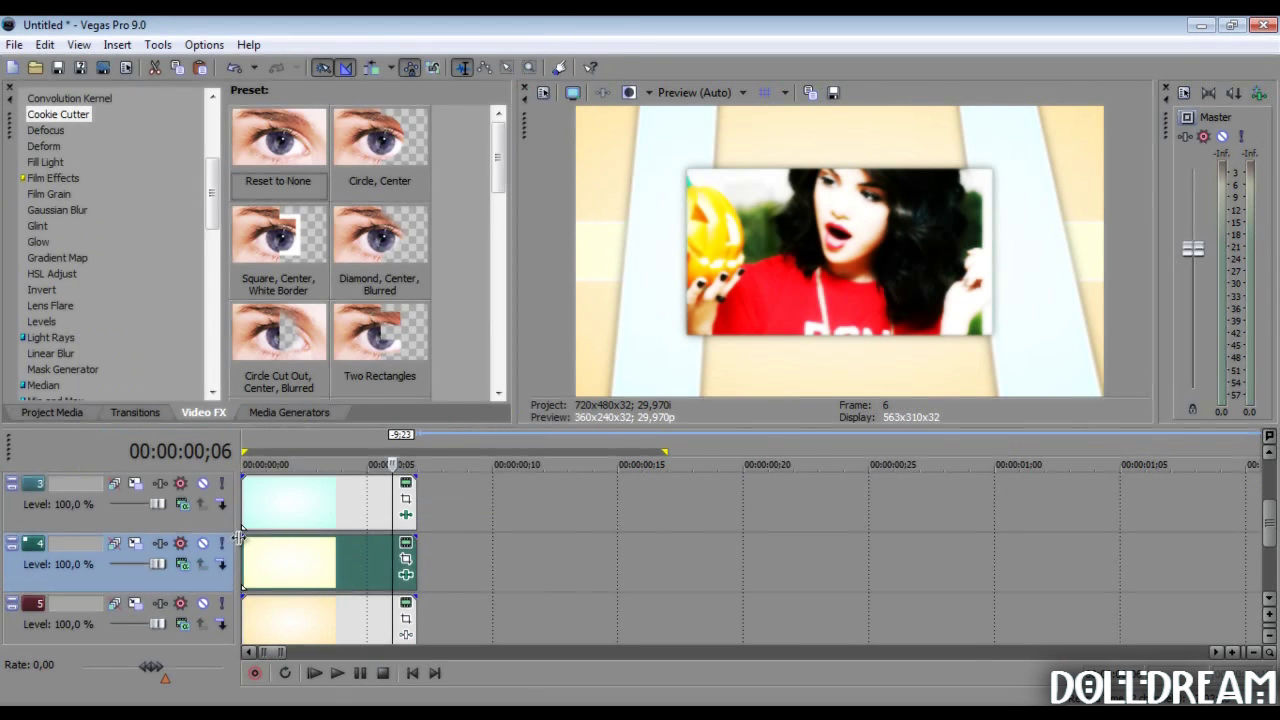
- Add a fade-in and a fade-out to the track 4 stripe event and apply the Linear Wipe transition to both
drag(415, 537, 343, 540)
click(288, 555)
click(138, 412)
scroll(120, 166, up, 5)
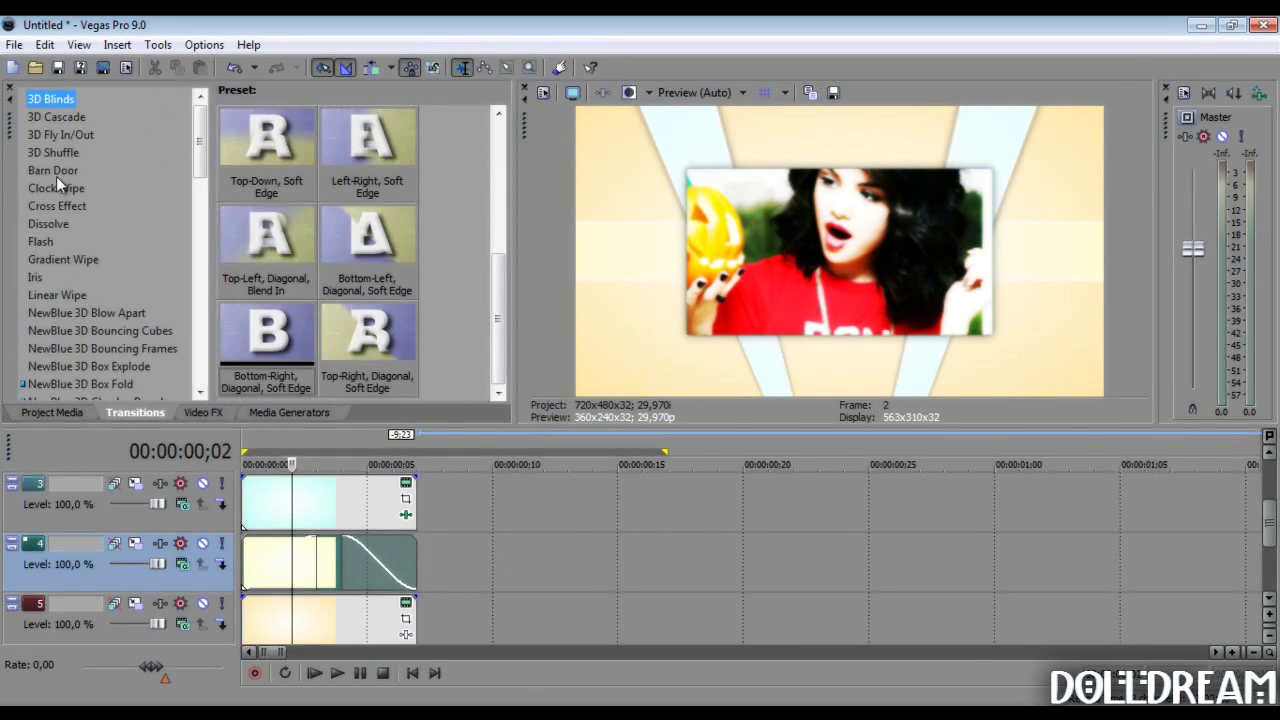
click(58, 295)
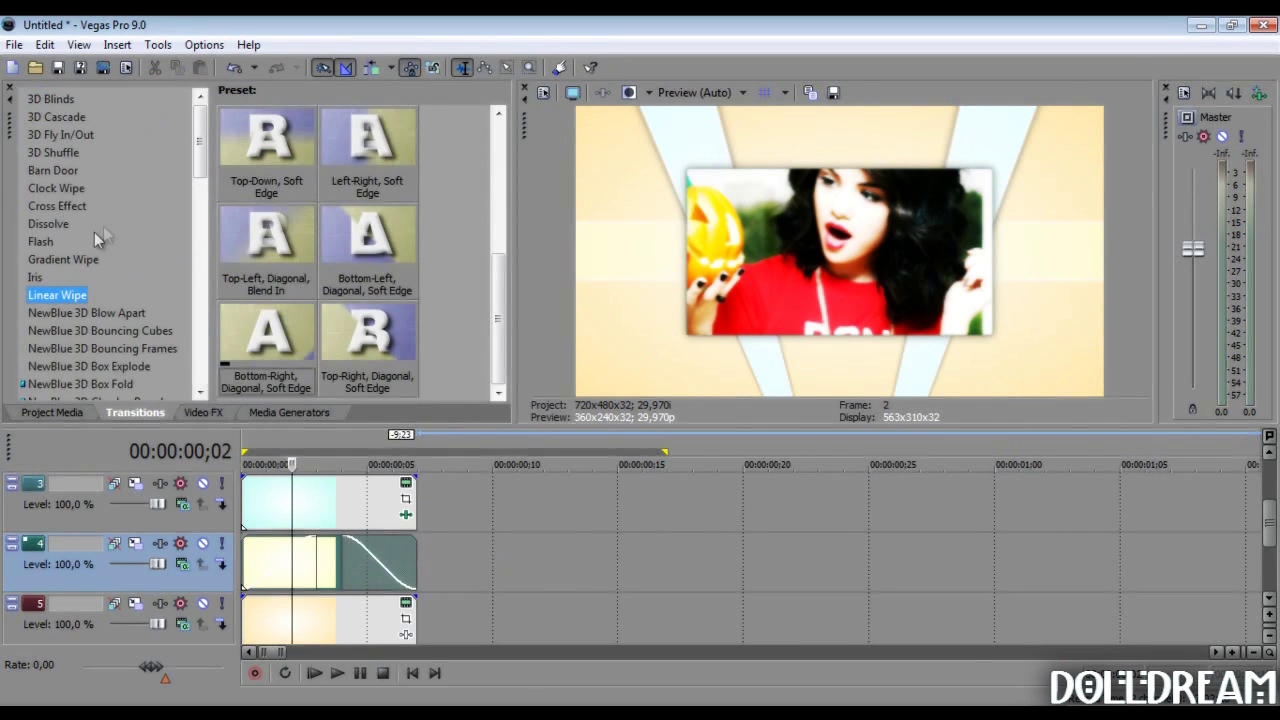
scroll(340, 270, up, 3)
drag(278, 230, 291, 560)
click(583, 48)
drag(268, 240, 380, 550)
click(584, 44)
- Apply the Soft Contrast effect with the Soft Moderate Contrast preset to the track 4 stripe event and preview the frames
click(205, 413)
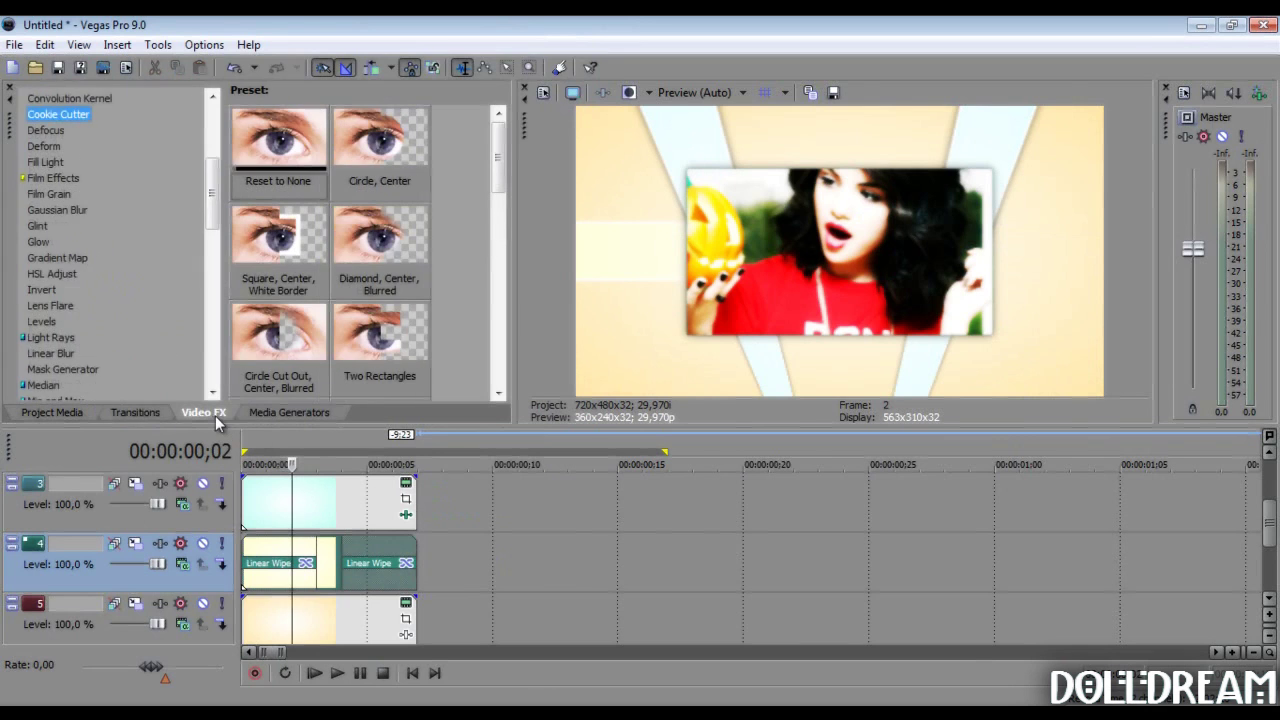
scroll(70, 252, down, 10)
scroll(72, 370, down, 1)
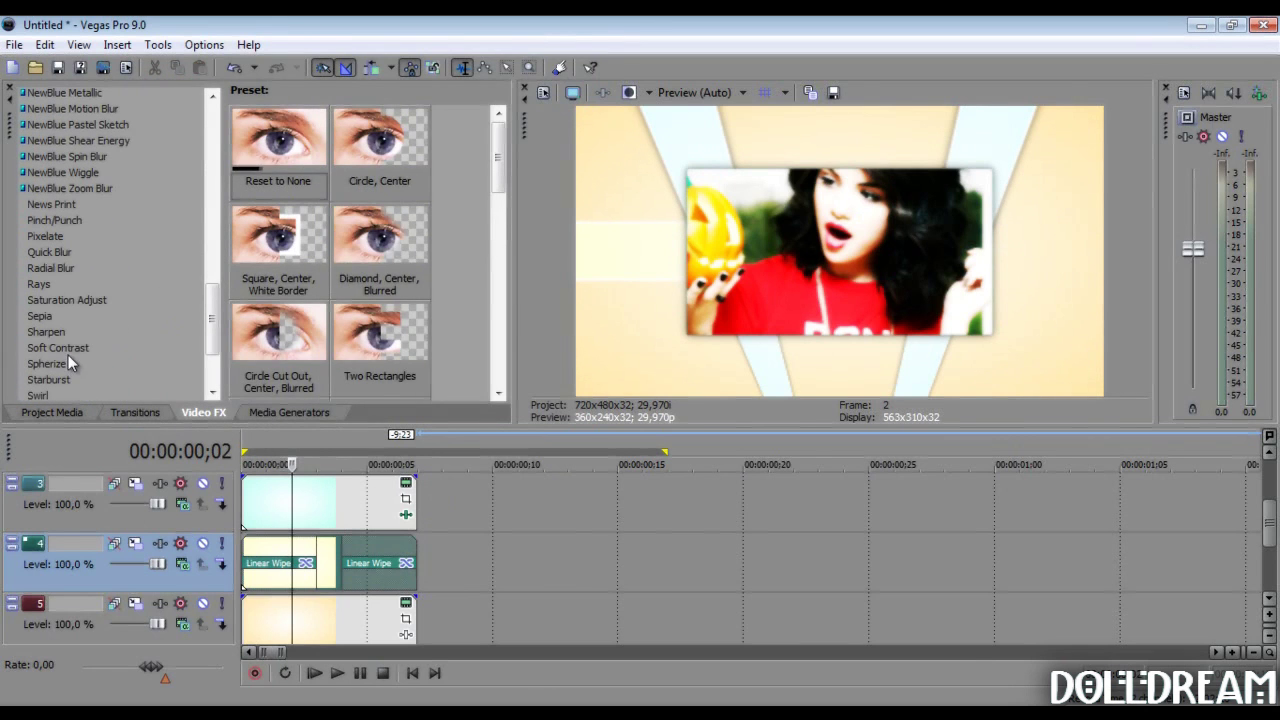
click(60, 348)
drag(275, 135, 280, 562)
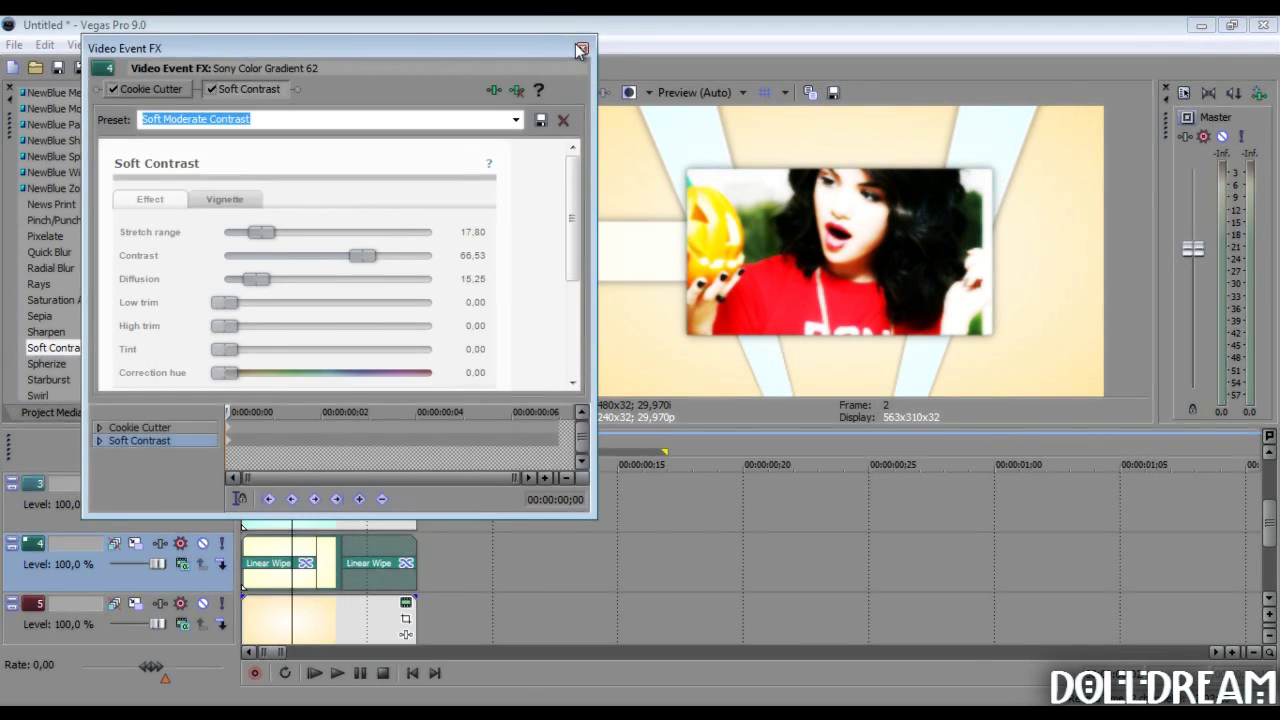
click(581, 50)
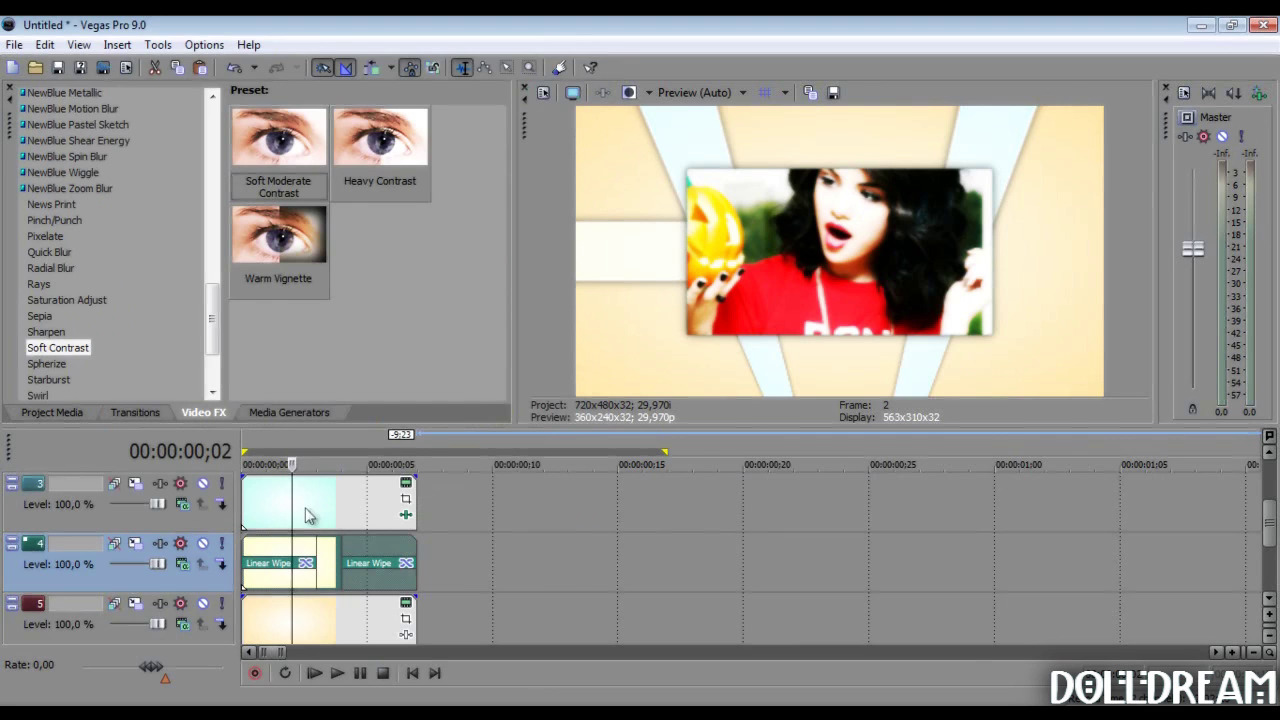
drag(292, 503, 385, 513)
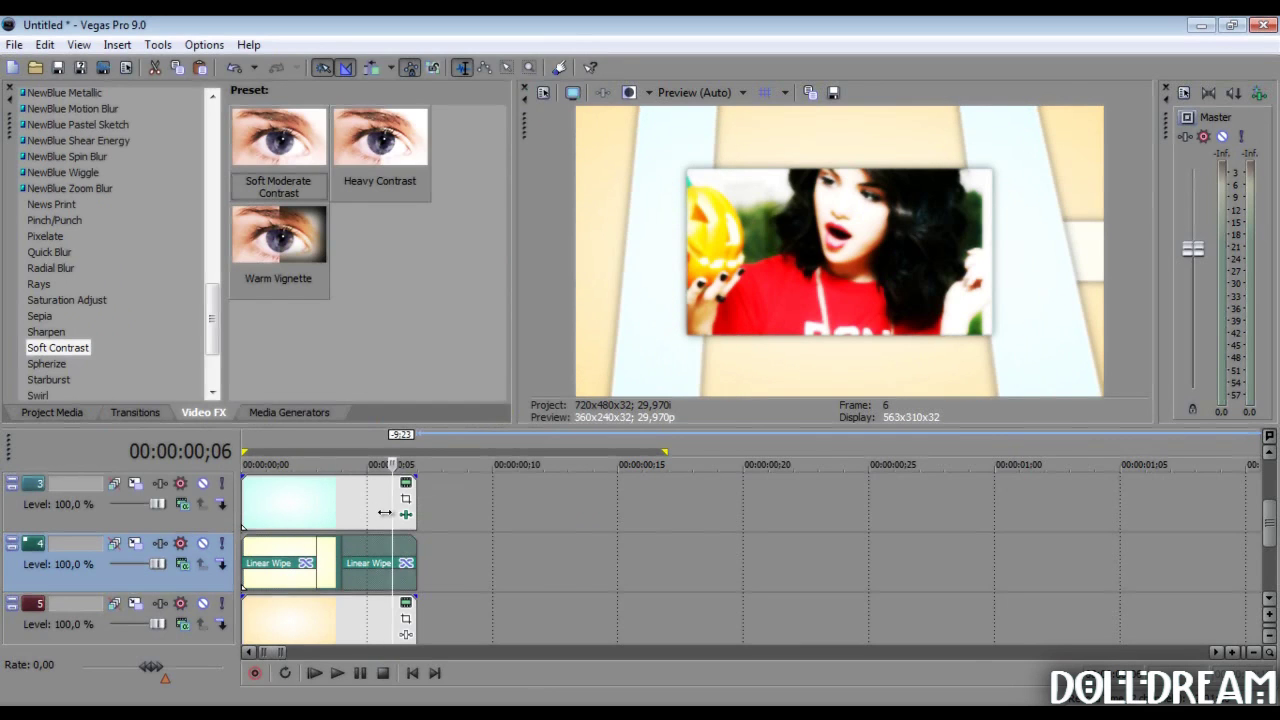
- Apply the NewBlue Wiggle effect with the Flag preset to the photo event on track 1
drag(1265, 540, 1262, 509)
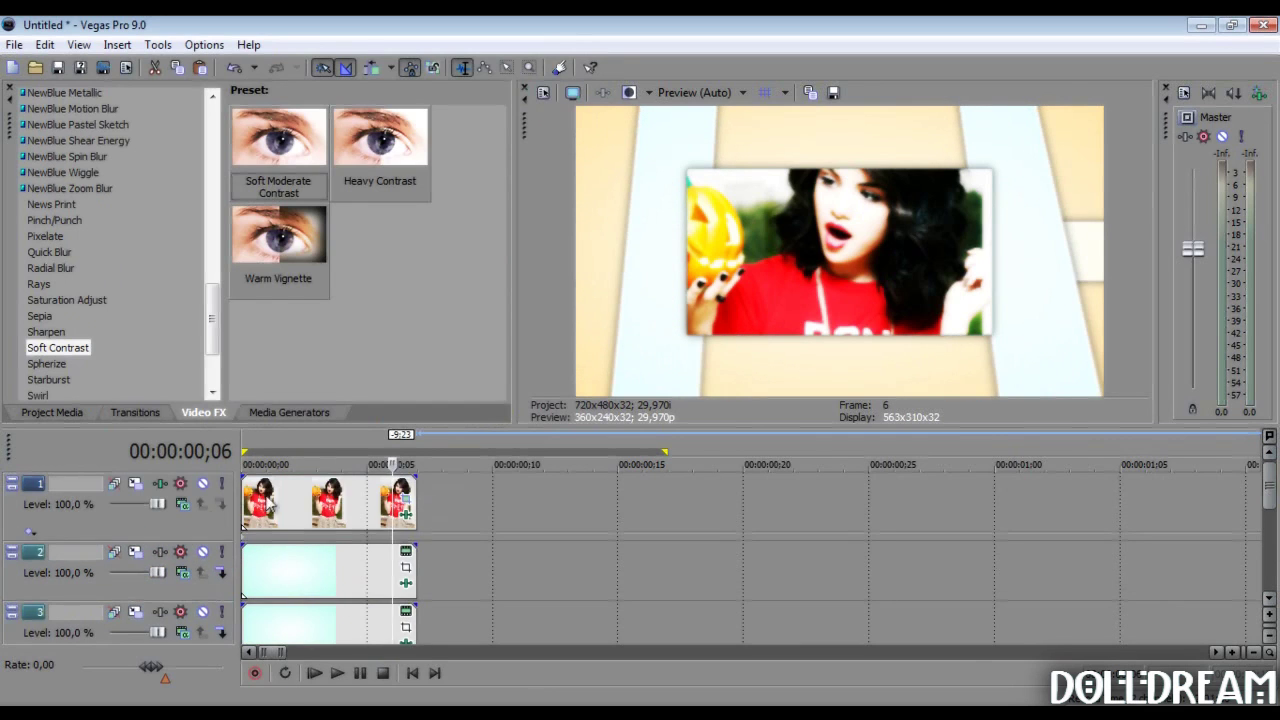
click(267, 503)
scroll(99, 293, up, 10)
scroll(73, 215, up, 2)
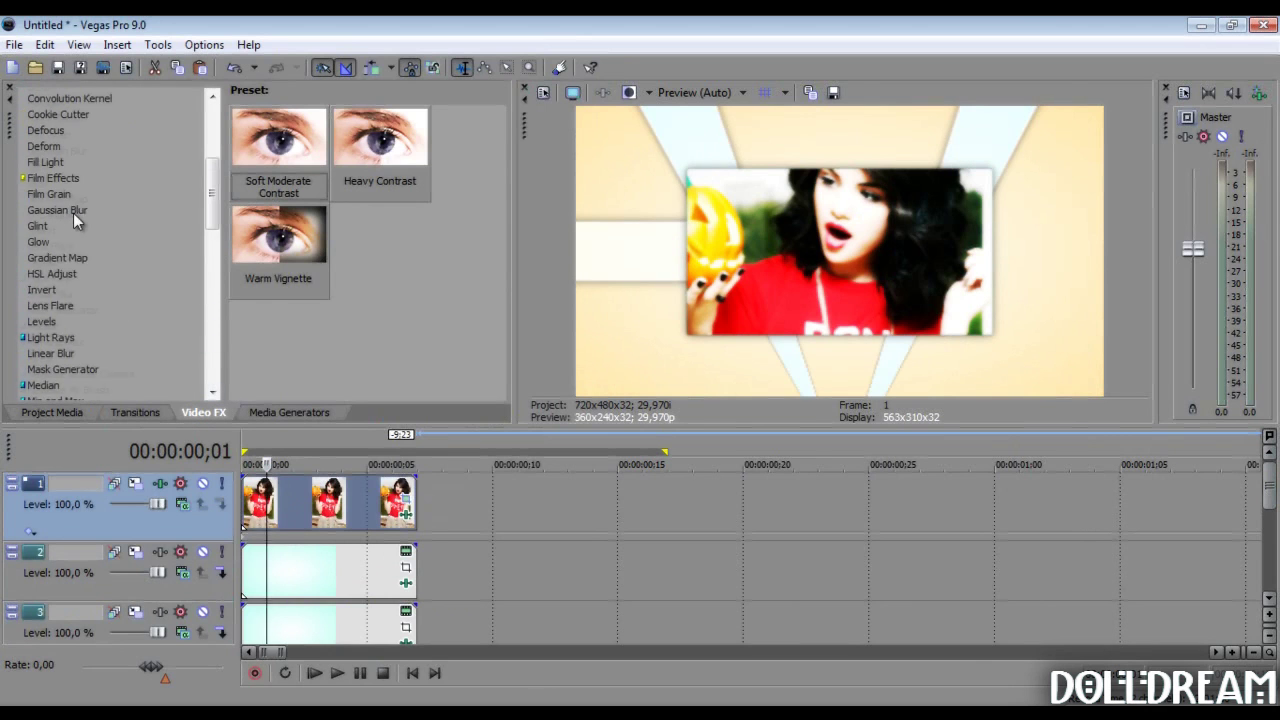
scroll(76, 290, up, 2)
click(44, 210)
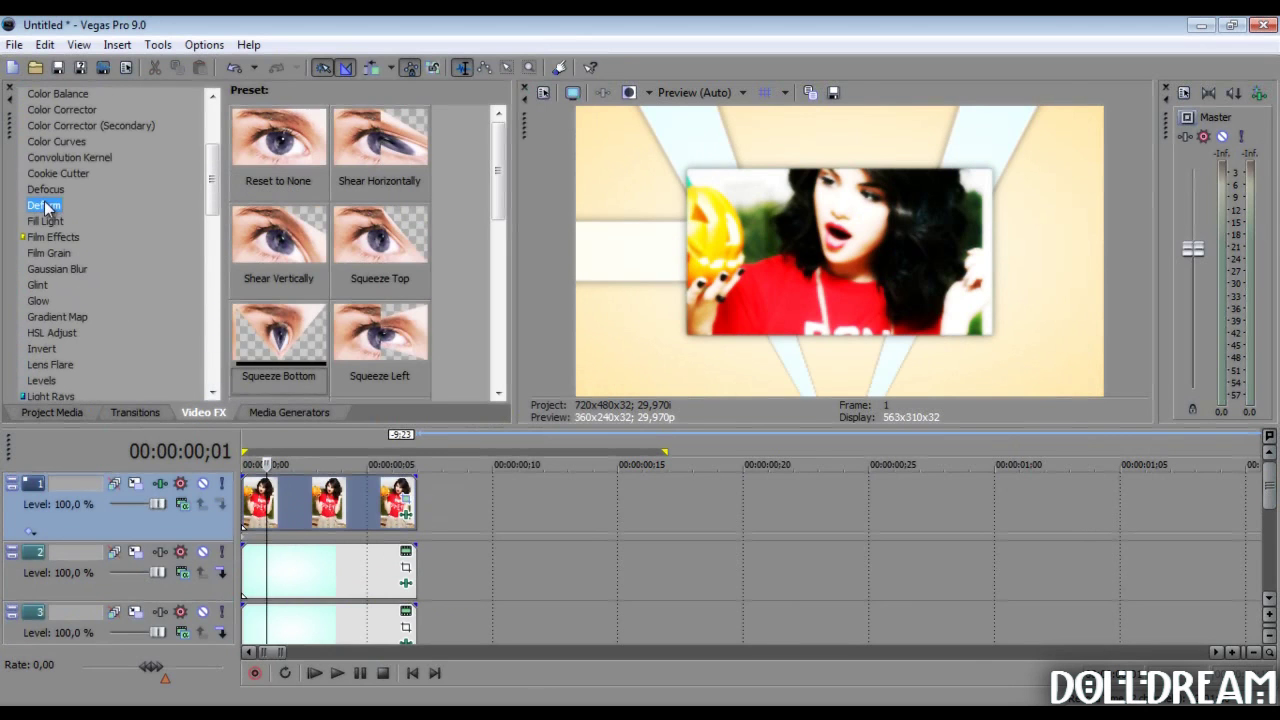
scroll(110, 288, down, 10)
scroll(108, 285, down, 5)
scroll(108, 285, up, 4)
click(94, 231)
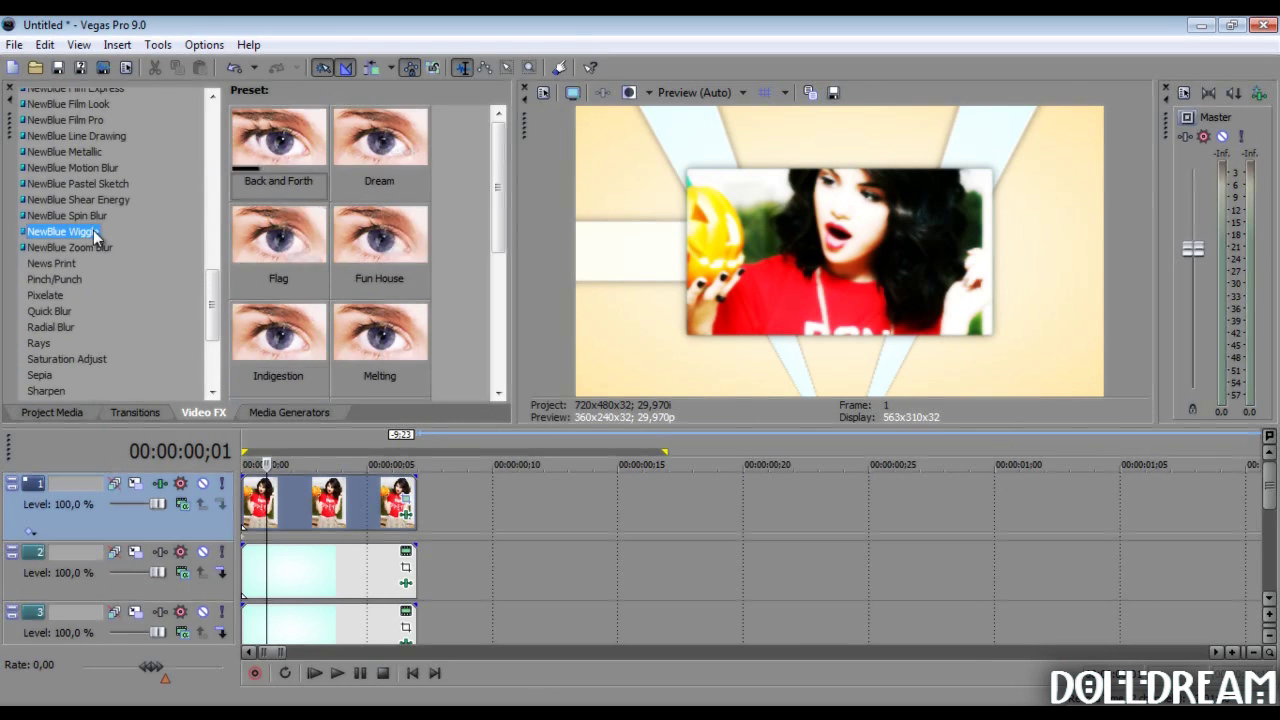
drag(280, 240, 382, 508)
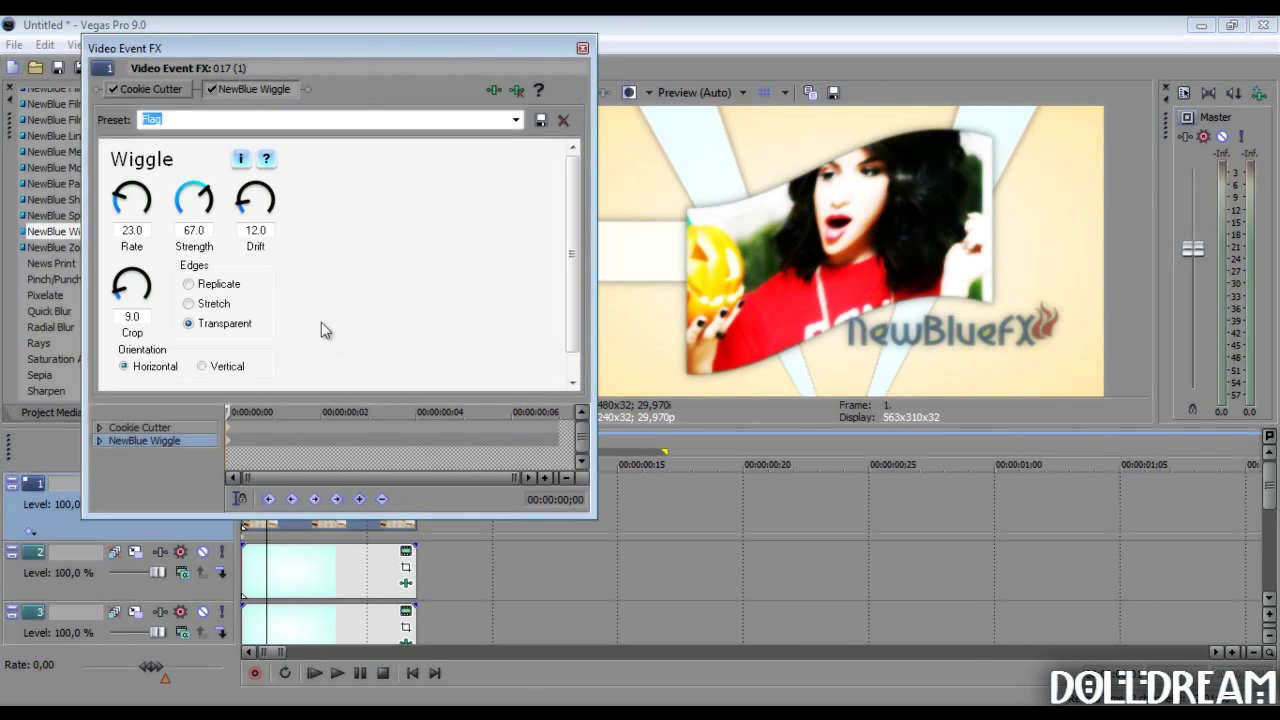
- Add a Wiggle keyframe at 00:00:00;06 on the photo event with Rate 0.0 and Strength 0.0
drag(257, 412, 511, 412)
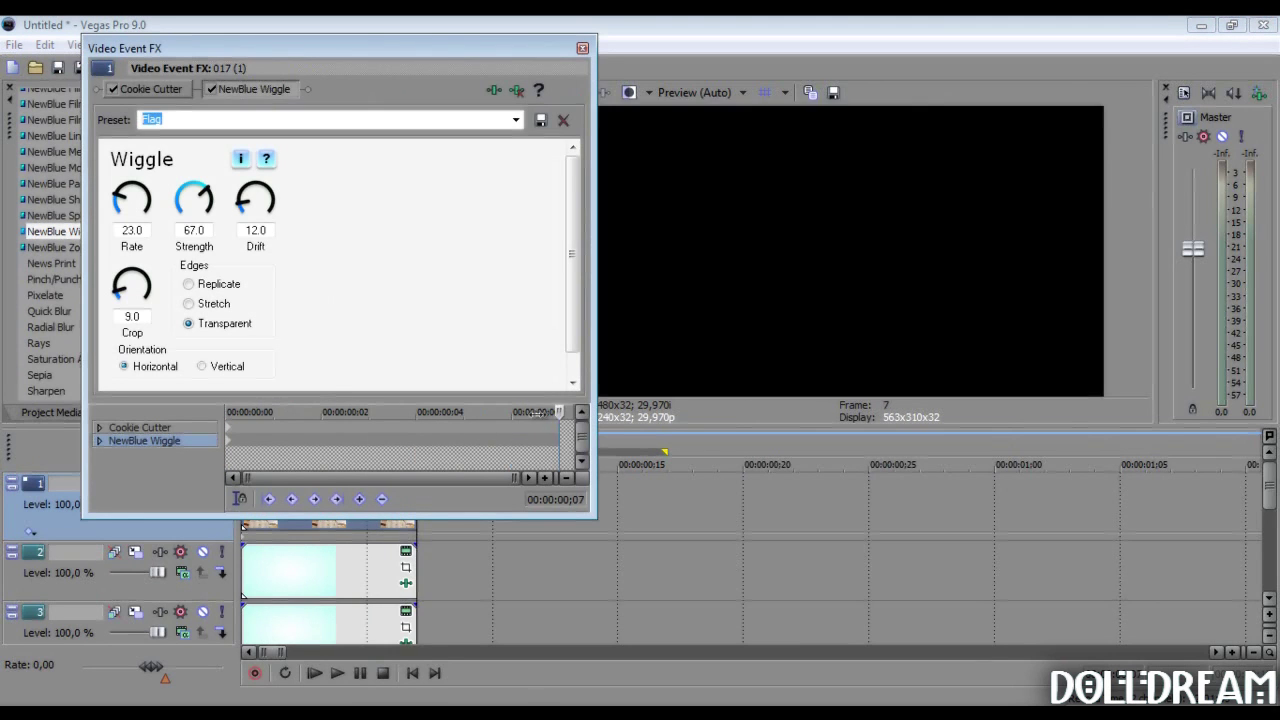
drag(128, 207, 195, 212)
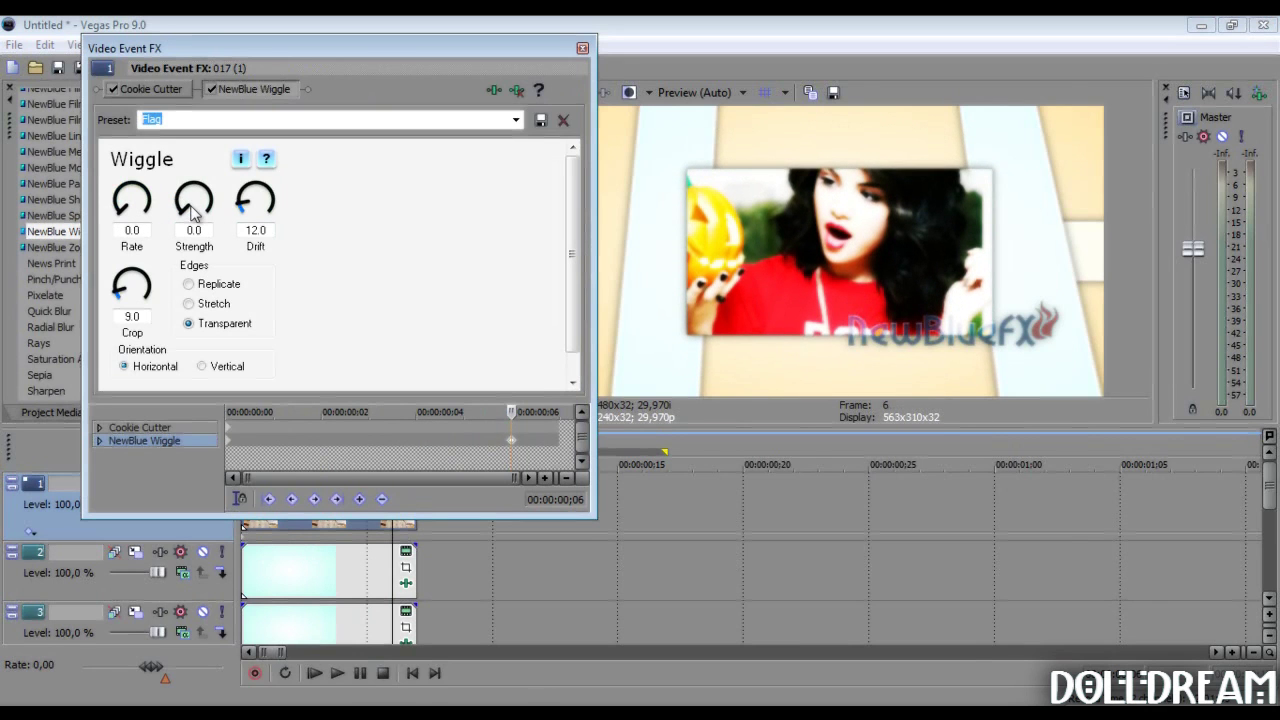